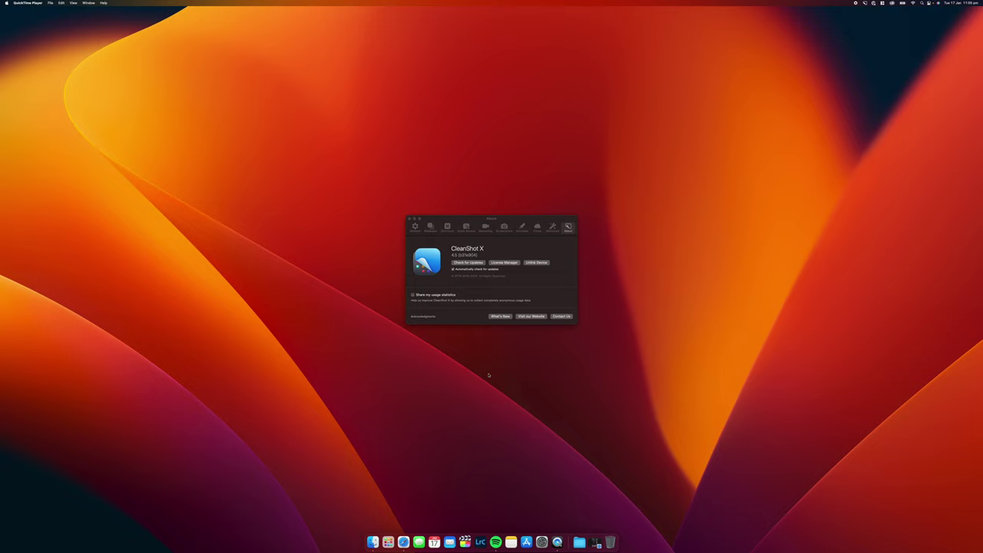
Close the CleanShot X settings window and restore the minimized Safari window showing the MacRumors front page.
{"action": "left_click", "coordinate": [465, 322]}
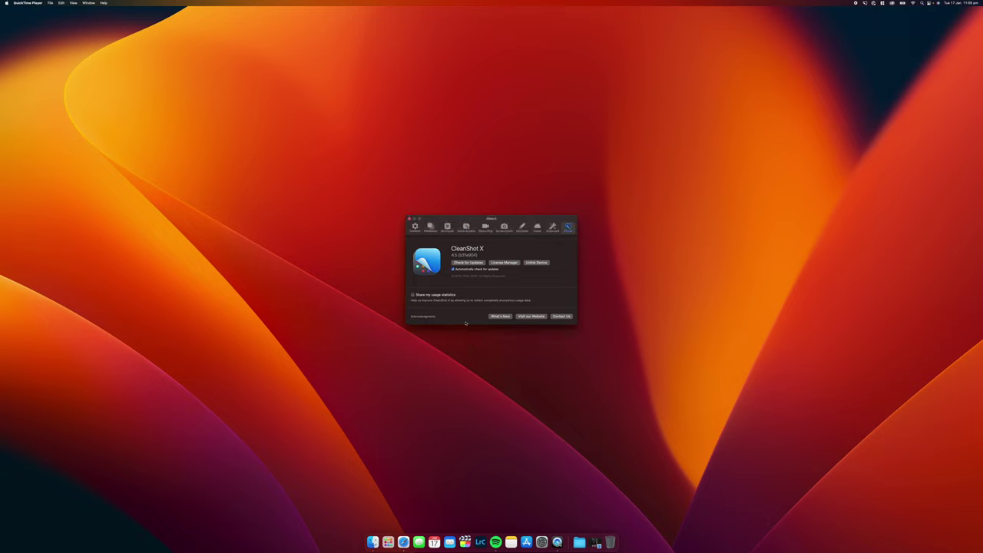
{"action": "left_click", "coordinate": [410, 219]}
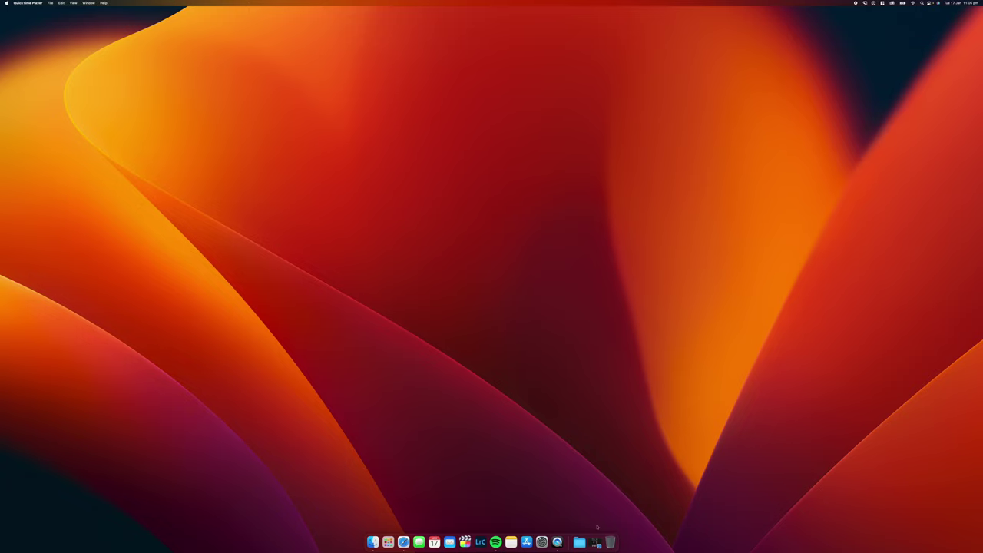
{"action": "left_click", "coordinate": [596, 541]}
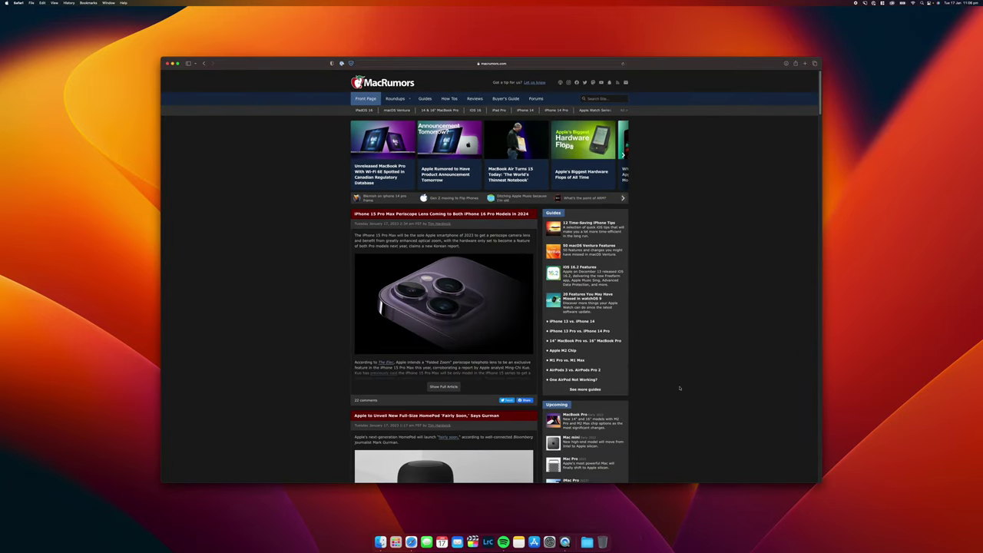
Take an All-In-One area screenshot framed around the text and photo of the iPhone 15 Pro Max periscope lens article.
{"action": "left_click", "coordinate": [865, 3]}
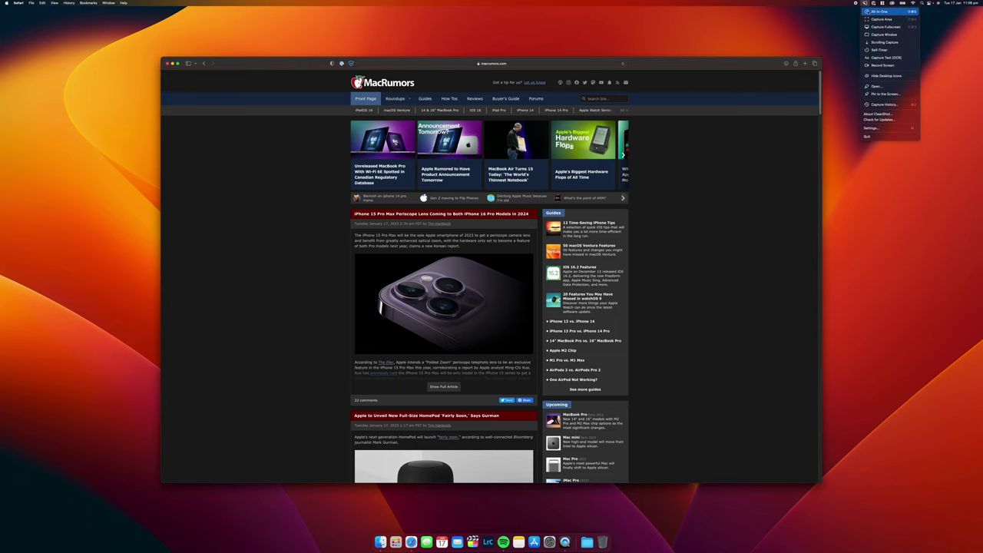
{"action": "left_click", "coordinate": [875, 12]}
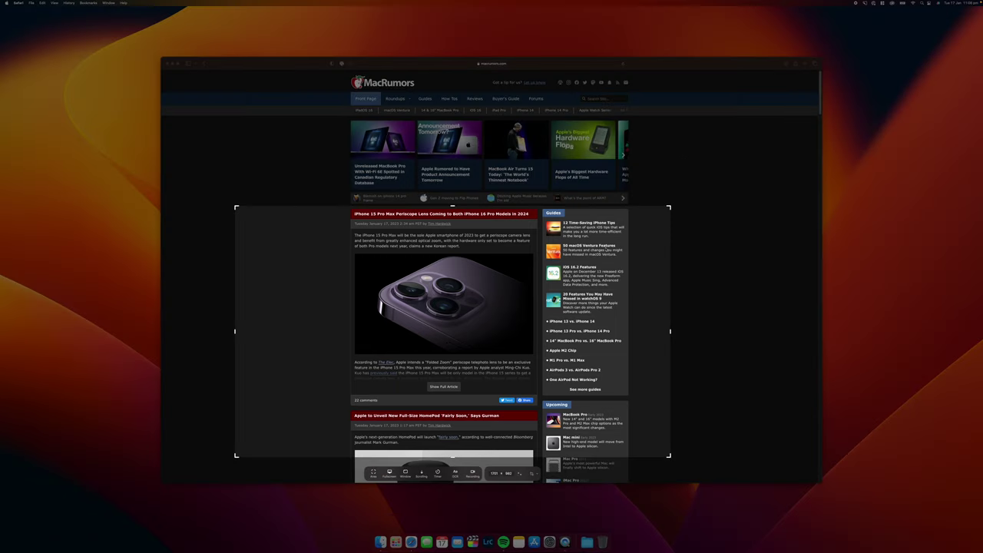
{"action": "left_click_drag", "start_coordinate": [668, 207], "coordinate": [535, 230]}
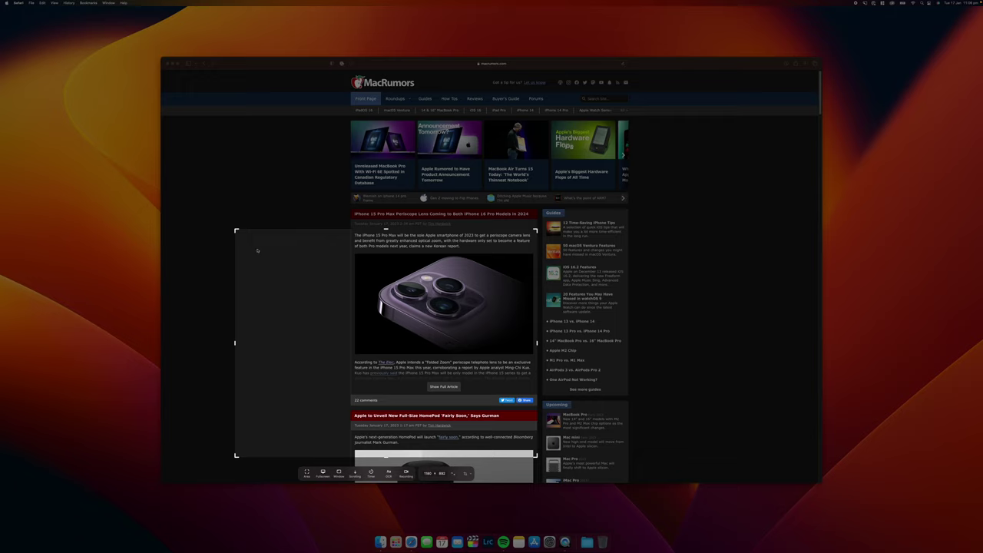
{"action": "left_click_drag", "start_coordinate": [236, 231], "coordinate": [352, 232]}
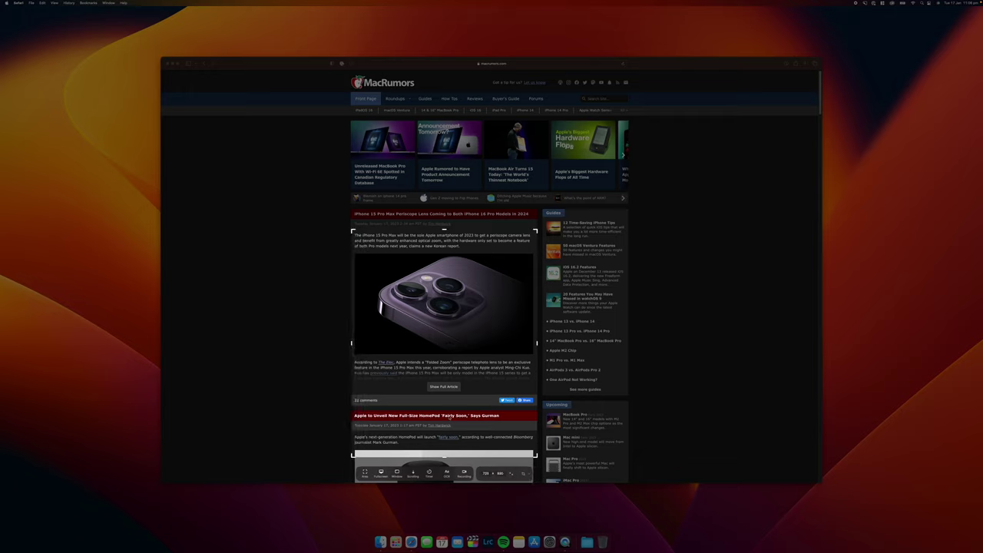
{"action": "left_click_drag", "start_coordinate": [445, 459], "coordinate": [444, 393]}
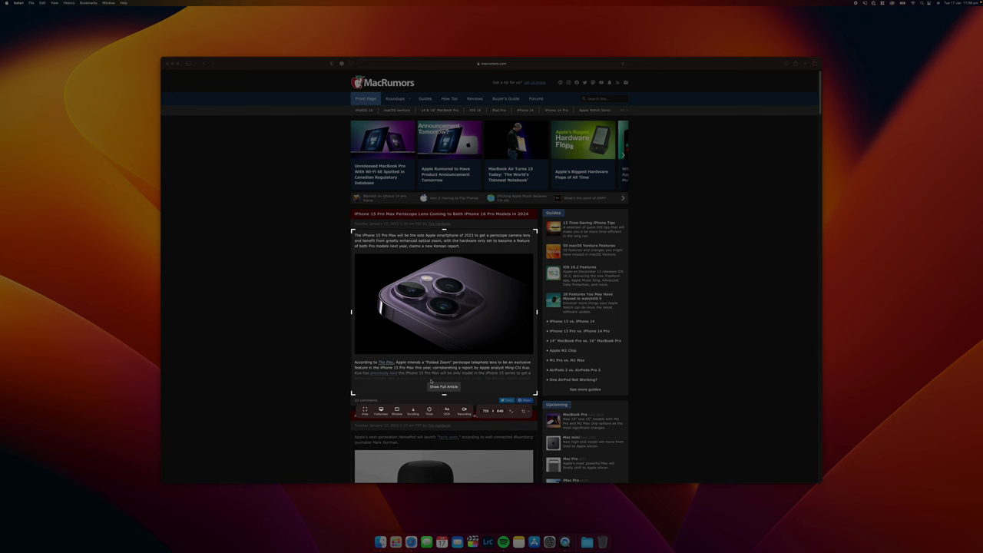
{"action": "left_click", "coordinate": [366, 411]}
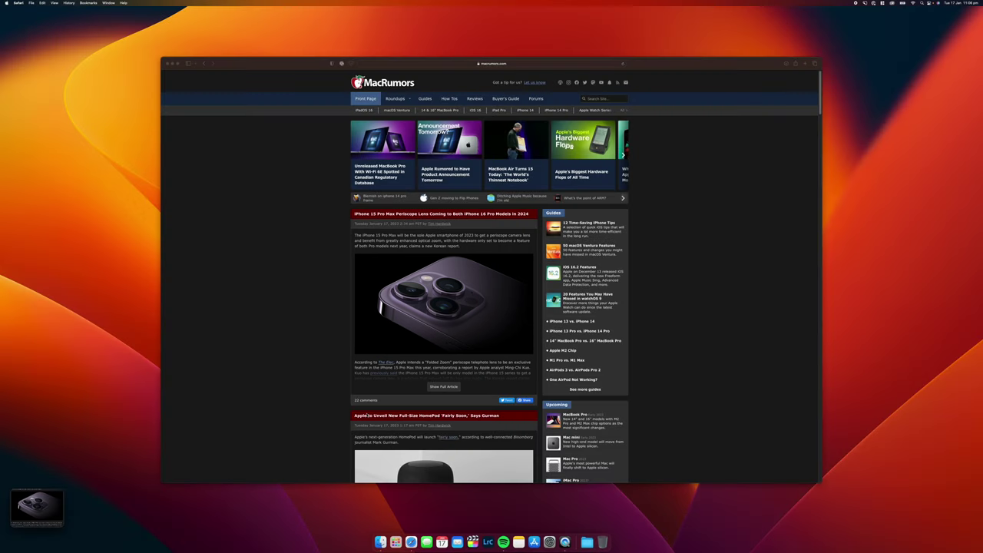
{"action": "mouse_move", "coordinate": [54, 506]}
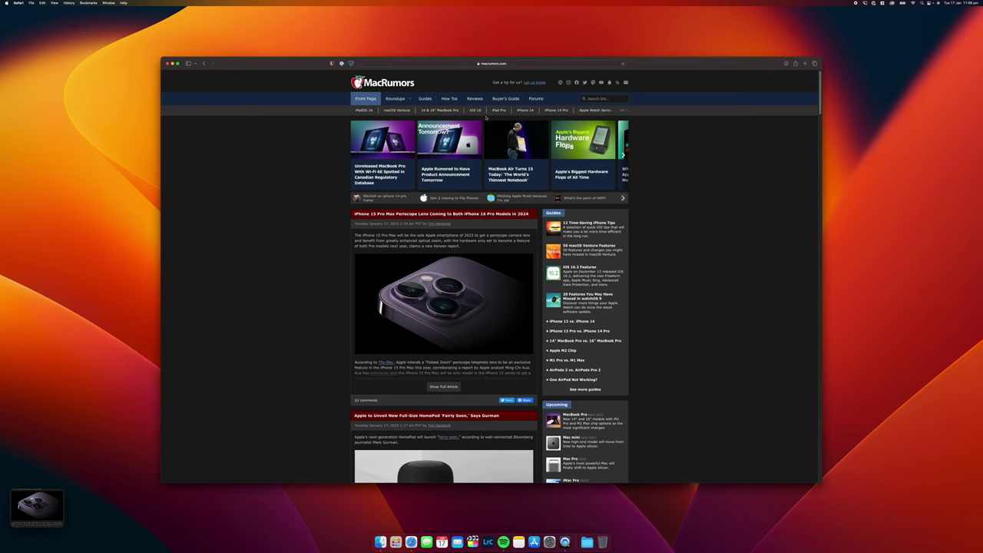
Open the MacRumors Buyer's Guide and take an area screenshot of the 11" iPad Pro card, without the related guides.
{"action": "left_click", "coordinate": [497, 99]}
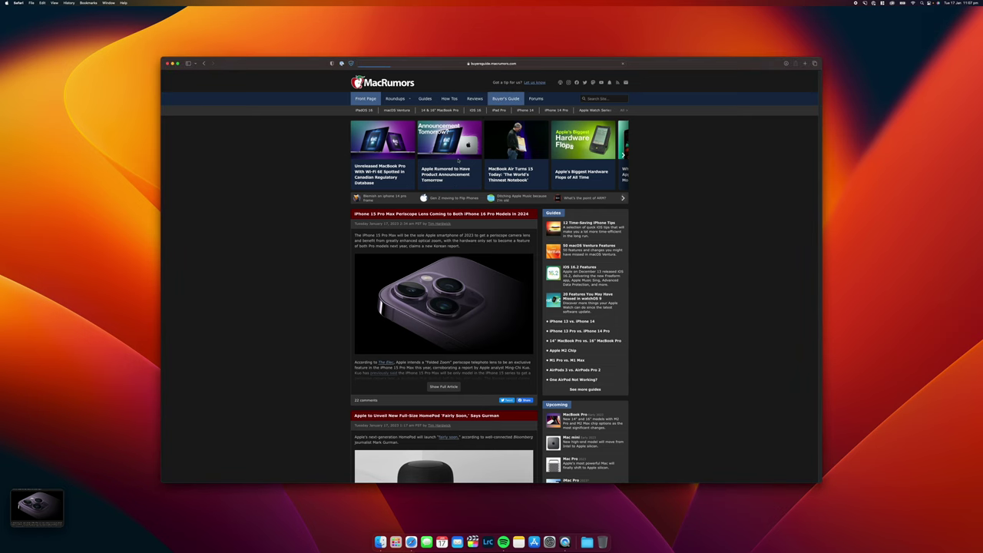
{"action": "scroll", "coordinate": [468, 244], "scroll_direction": "down", "scroll_amount": 5}
{"action": "scroll", "coordinate": [470, 247], "scroll_direction": "down", "scroll_amount": 1}
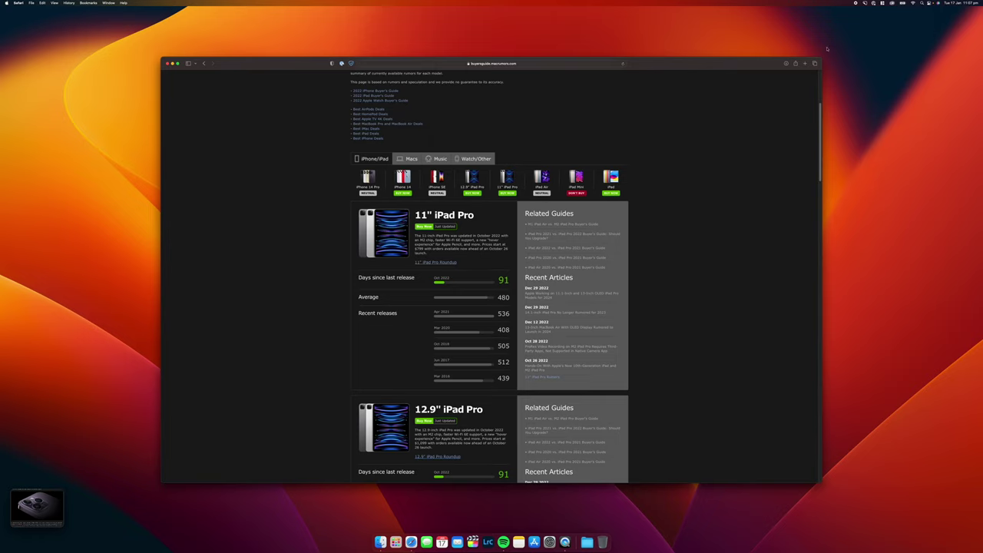
{"action": "left_click", "coordinate": [865, 4]}
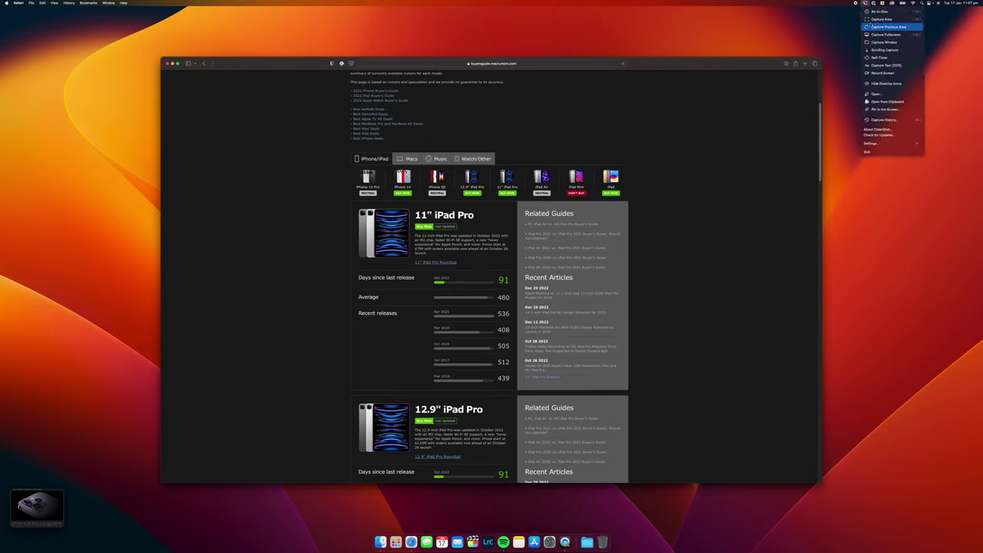
{"action": "left_click", "coordinate": [872, 21]}
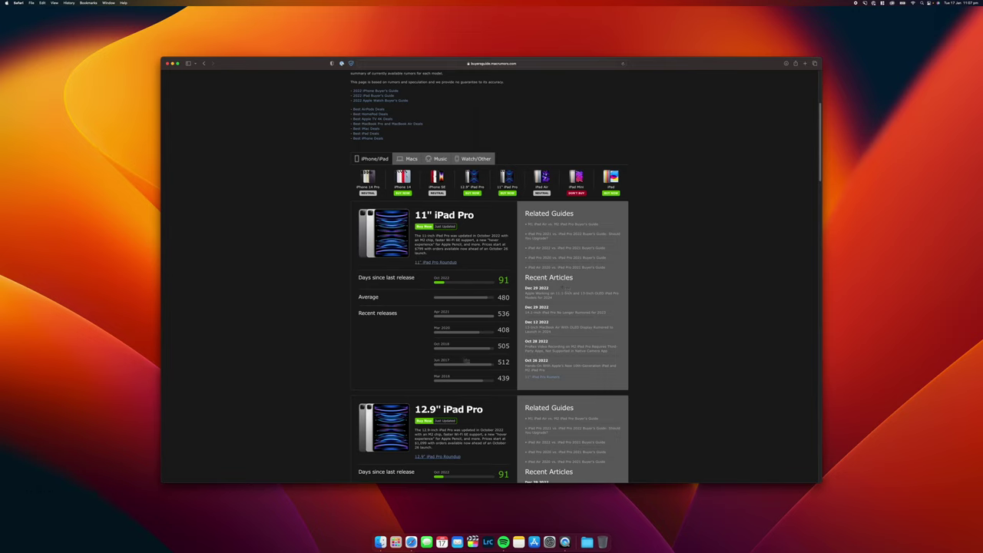
{"action": "left_click_drag", "start_coordinate": [516, 390], "coordinate": [349, 205]}
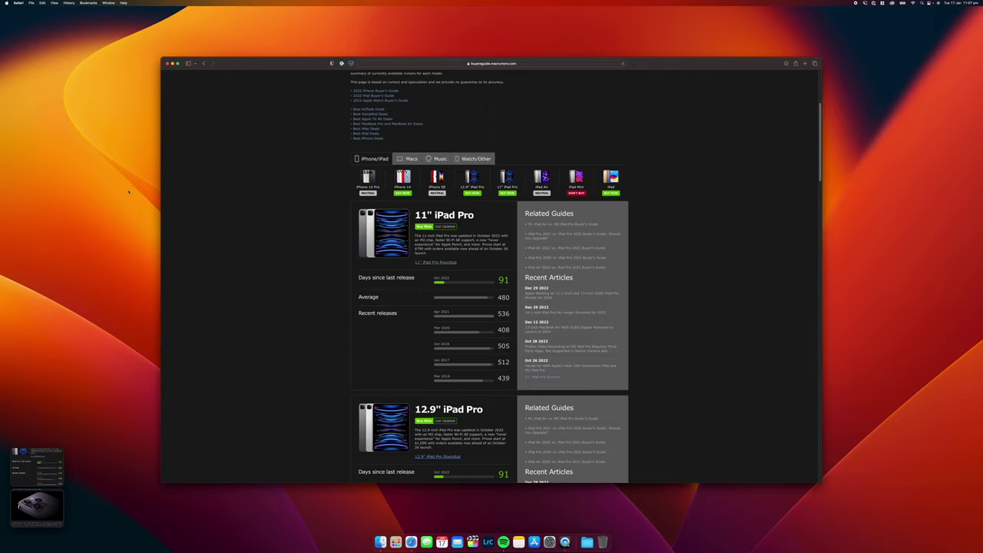
Close the browser window and open the iPad Pro screenshot in an enlarged annotation editor with the background options shown.
{"action": "left_click", "coordinate": [168, 63]}
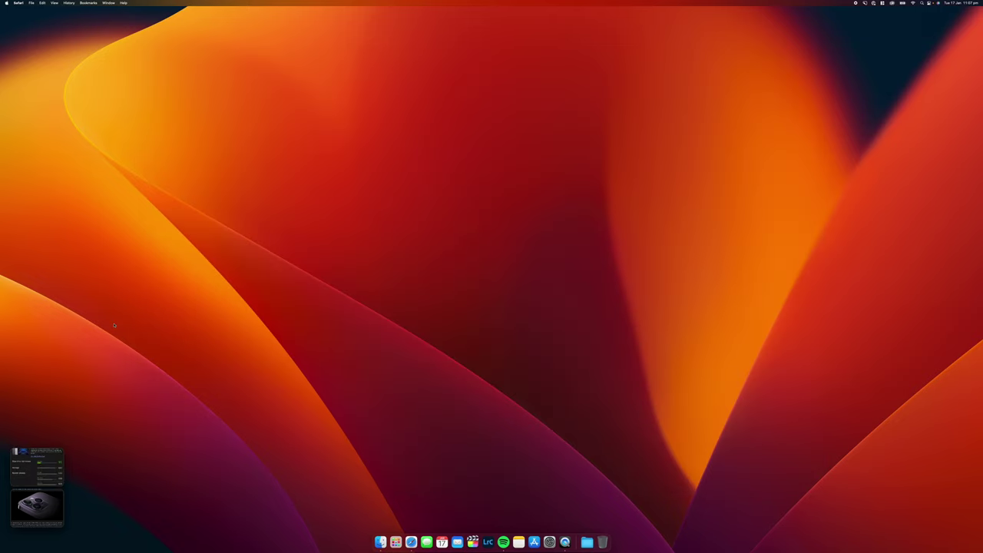
{"action": "mouse_move", "coordinate": [26, 465]}
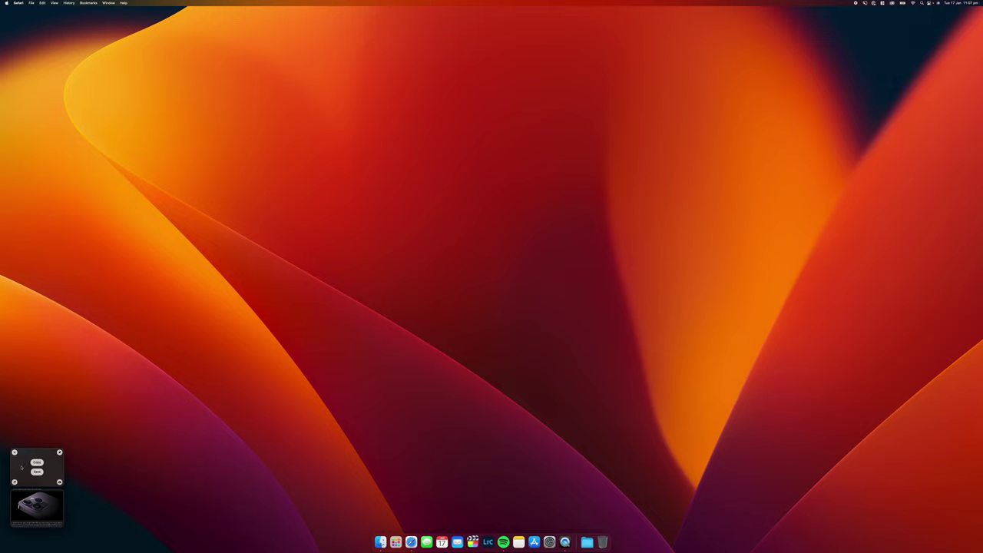
{"action": "left_click", "coordinate": [21, 467]}
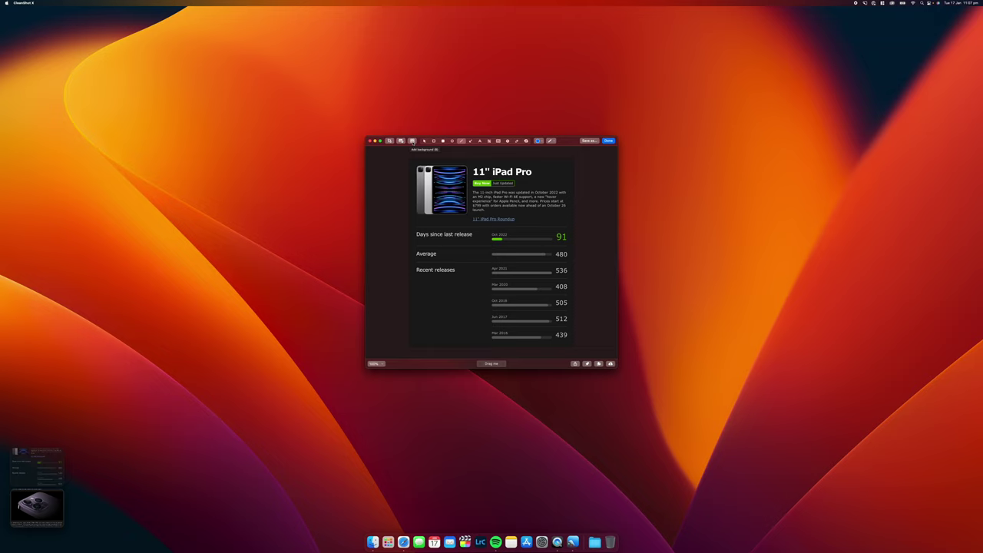
{"action": "left_click", "coordinate": [412, 141]}
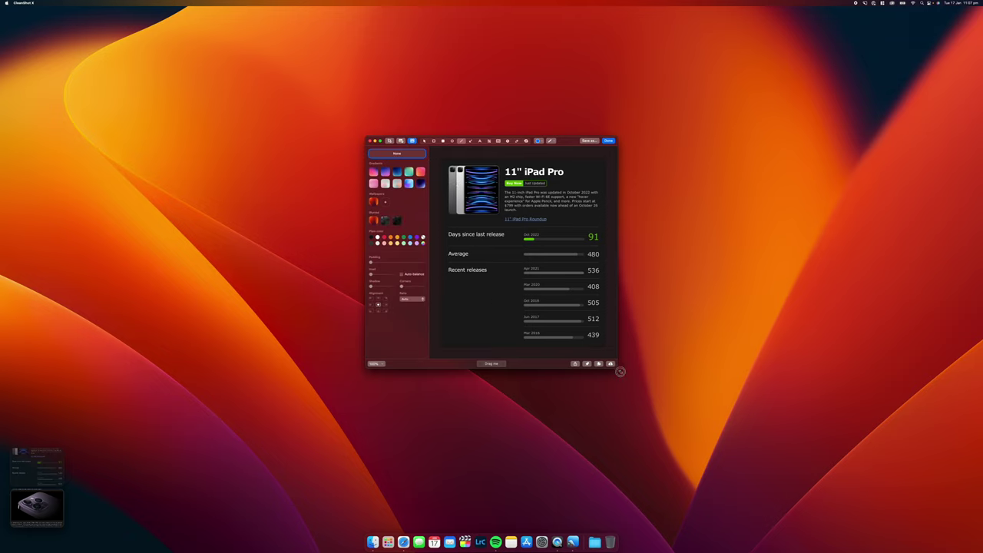
{"action": "left_click_drag", "start_coordinate": [619, 368], "coordinate": [702, 438]}
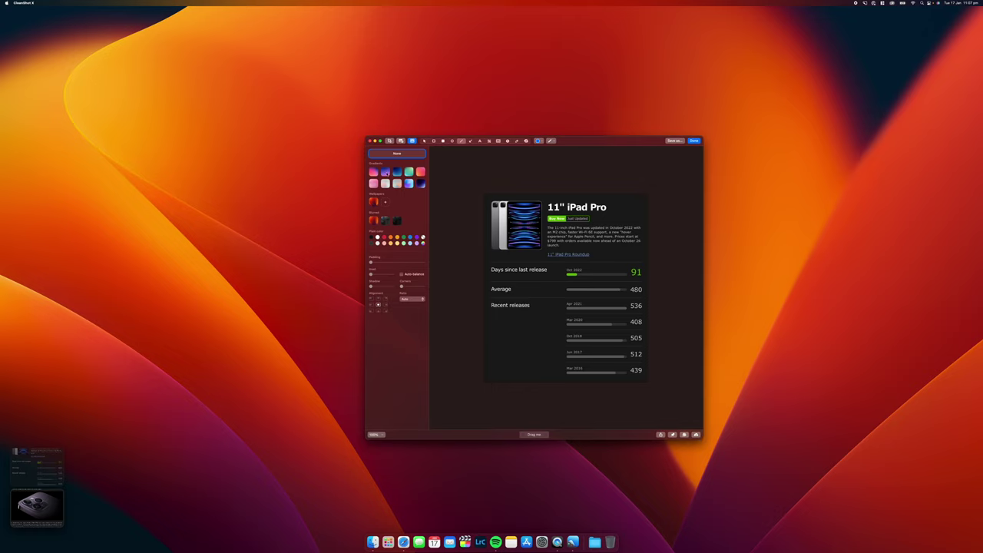
Try the purple and blue gradients, the desktop wallpaper, and the three blurred backgrounds behind the screenshot.
{"action": "left_click", "coordinate": [385, 172]}
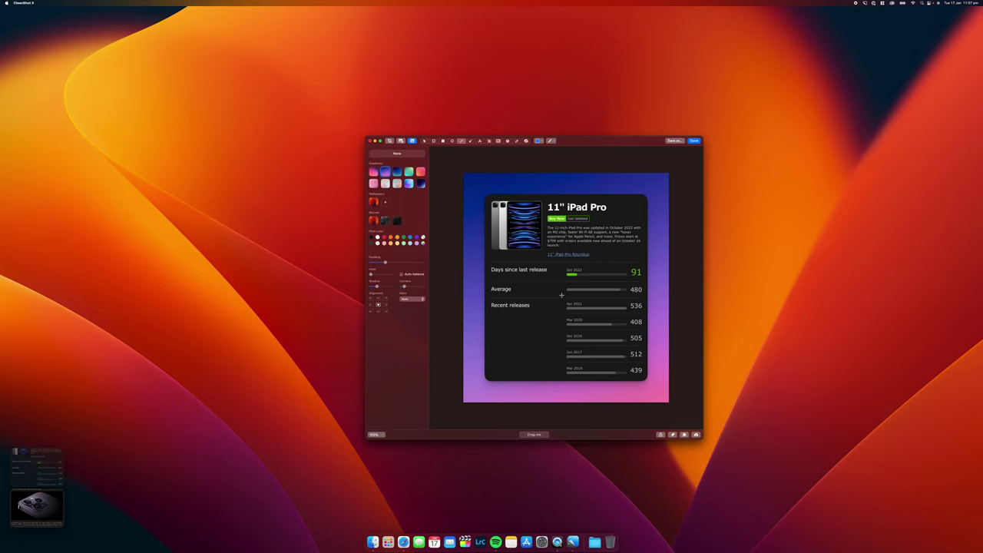
{"action": "left_click", "coordinate": [396, 172]}
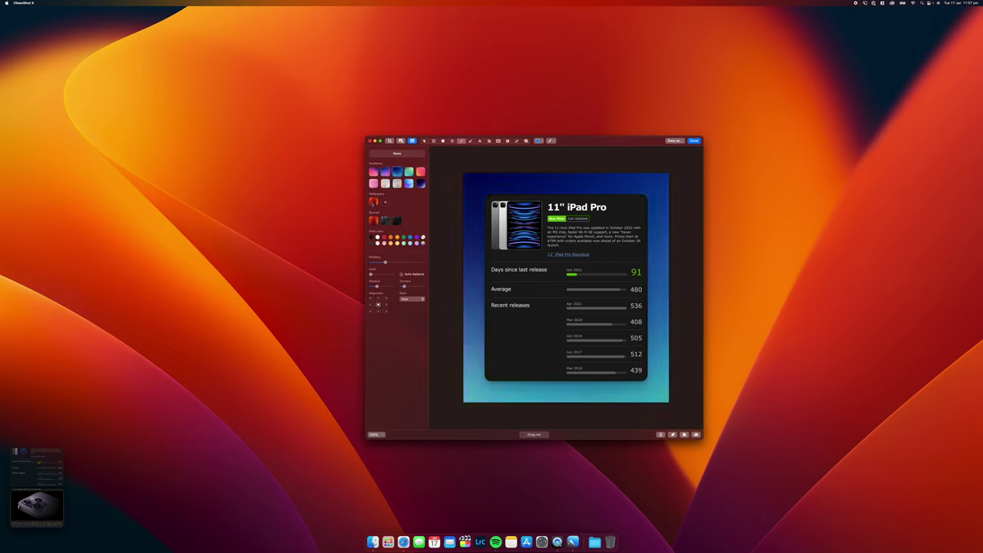
{"action": "left_click", "coordinate": [374, 202]}
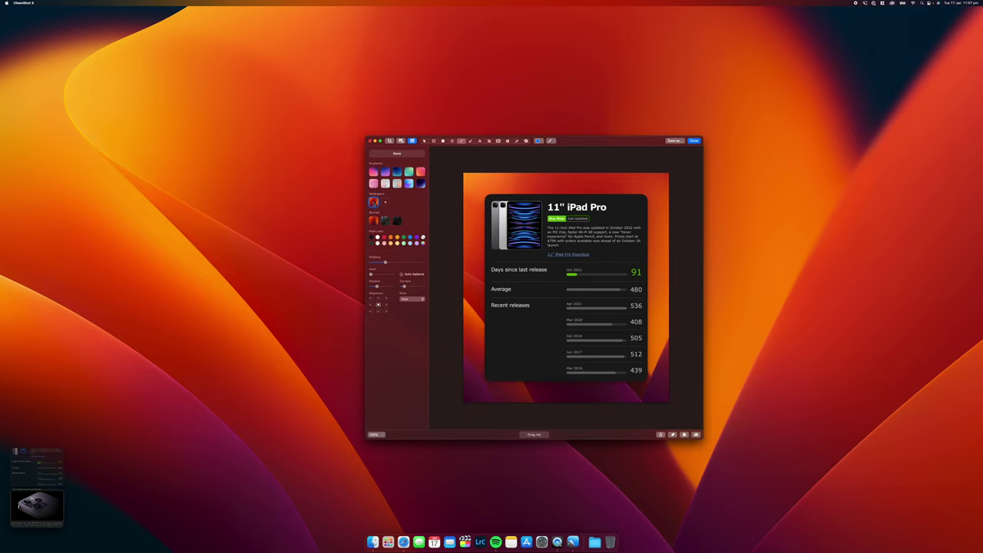
{"action": "left_click", "coordinate": [374, 221]}
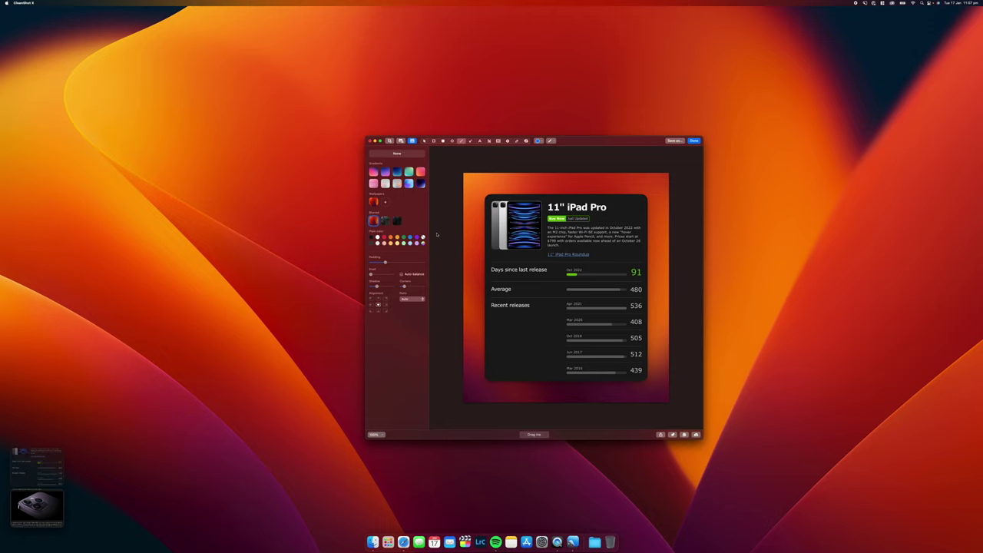
{"action": "left_click", "coordinate": [386, 221]}
{"action": "left_click", "coordinate": [397, 221]}
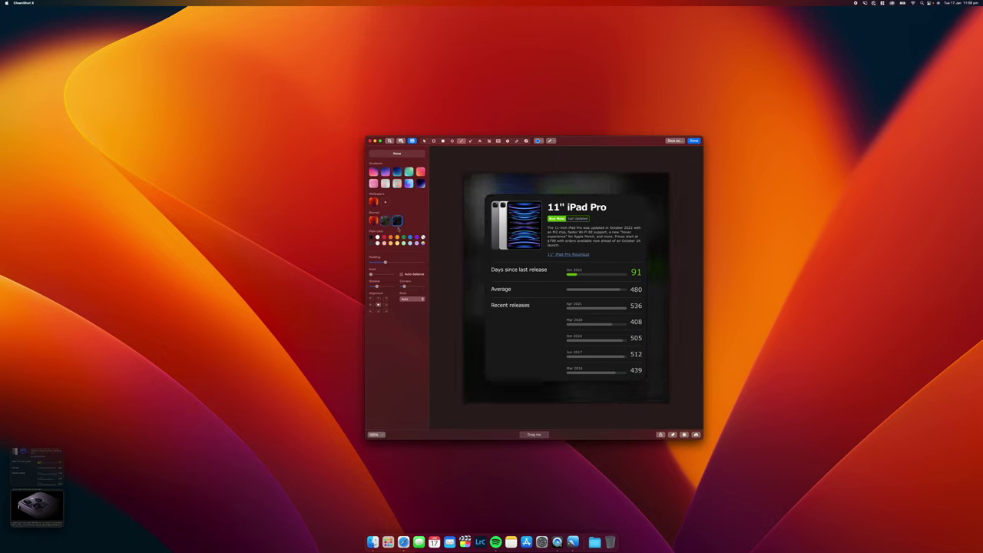
Try several plain-color backgrounds behind the screenshot, including blue and white.
{"action": "left_click", "coordinate": [402, 238]}
{"action": "left_click", "coordinate": [409, 239]}
{"action": "left_click", "coordinate": [415, 238]}
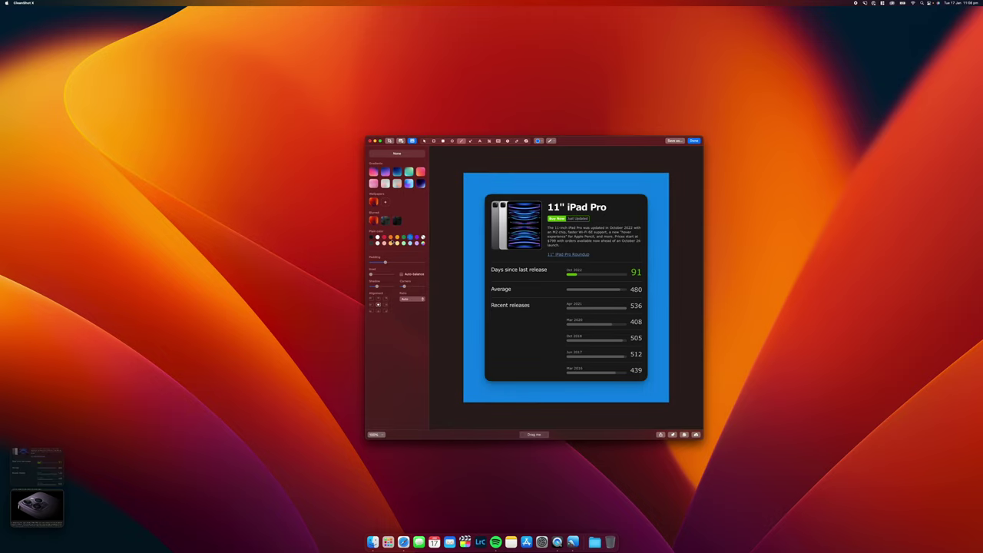
{"action": "left_click", "coordinate": [390, 238]}
{"action": "left_click", "coordinate": [384, 238]}
{"action": "left_click", "coordinate": [376, 237]}
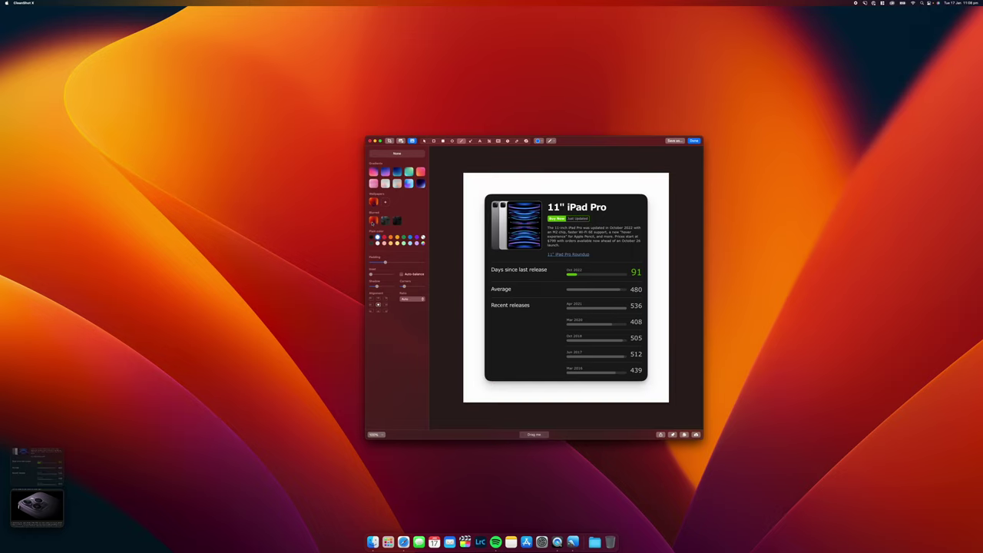
Apply the blurred desktop wallpaper as the background and increase the padding around the screenshot.
{"action": "left_click", "coordinate": [373, 221]}
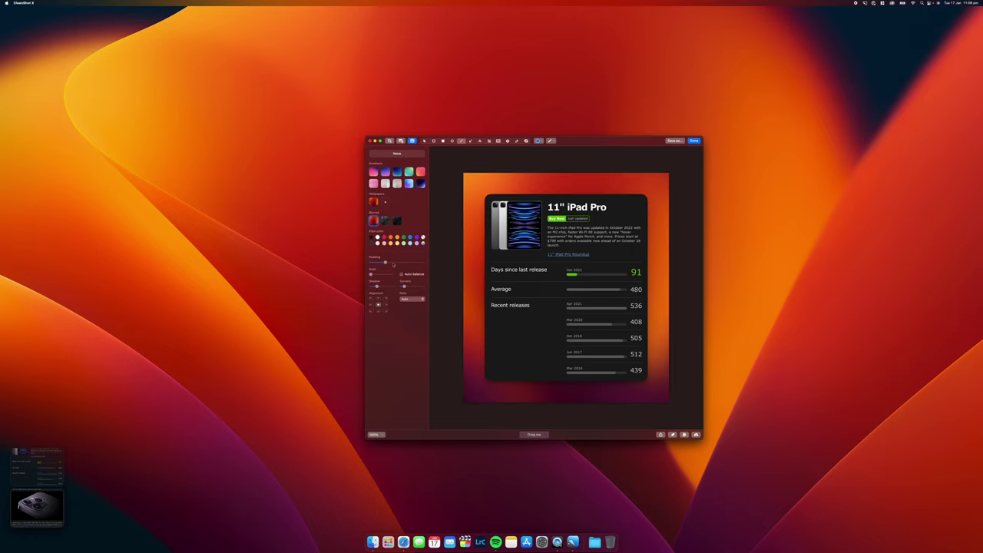
{"action": "left_click_drag", "start_coordinate": [385, 263], "coordinate": [393, 265]}
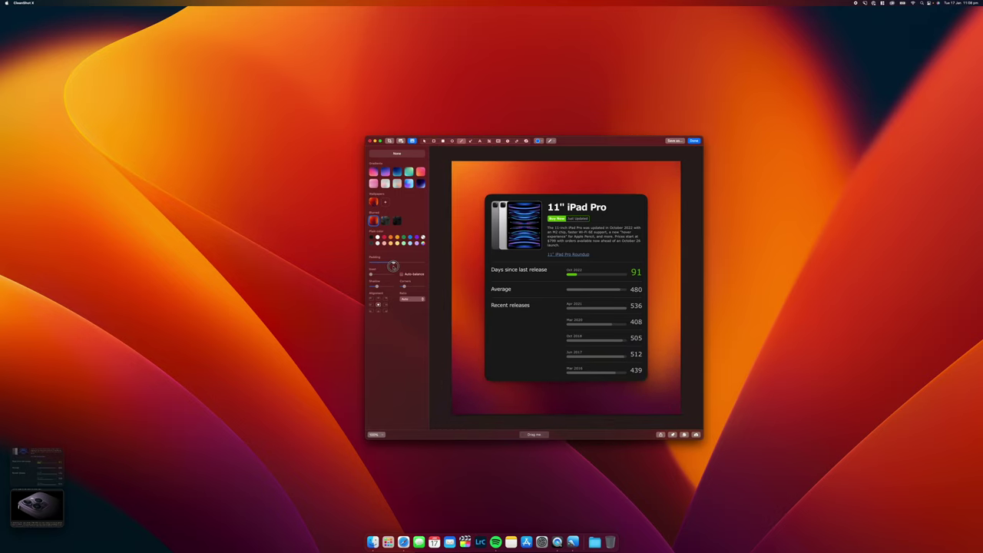
Try the 1:1, 3:2 and 16:9 background ratios and settle on a 9:16 ratio.
{"action": "left_click", "coordinate": [411, 301]}
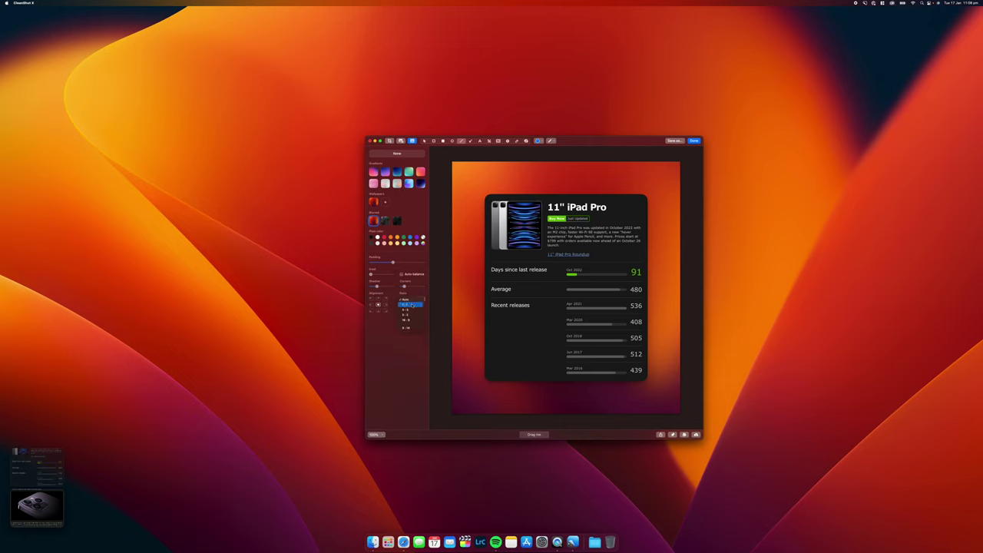
{"action": "left_click", "coordinate": [412, 305]}
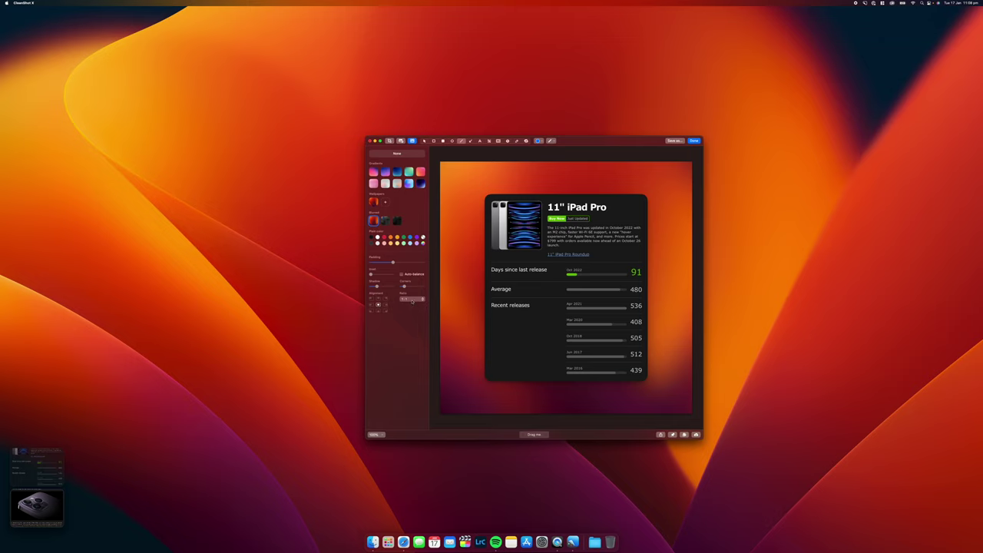
{"action": "left_click", "coordinate": [411, 301]}
{"action": "left_click", "coordinate": [412, 309]}
{"action": "left_click", "coordinate": [412, 299]}
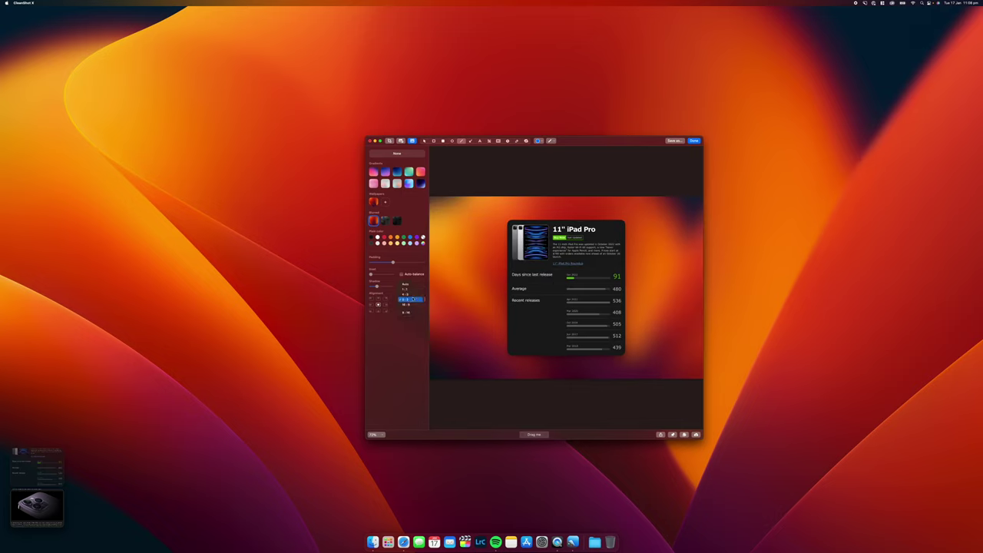
{"action": "left_click", "coordinate": [413, 304]}
{"action": "left_click", "coordinate": [413, 299]}
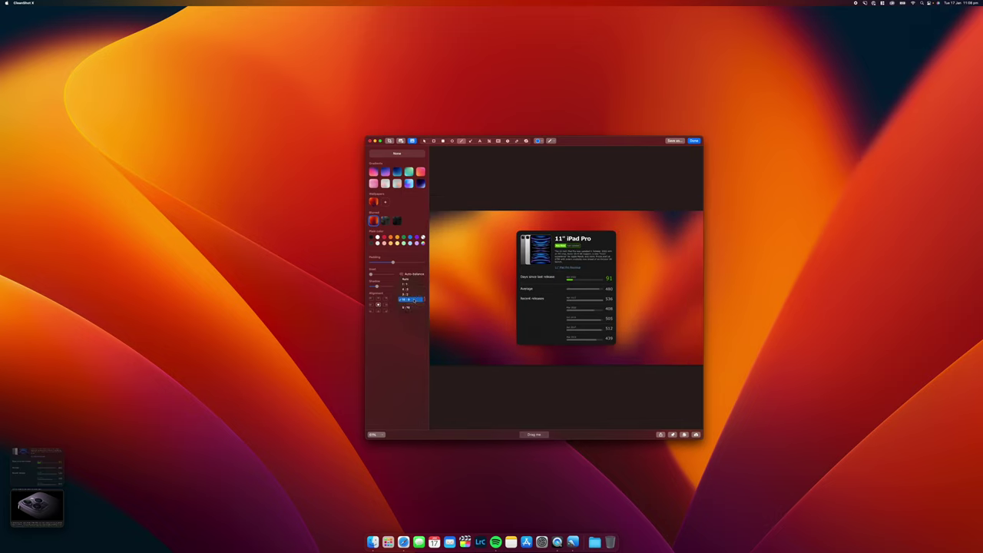
{"action": "left_click", "coordinate": [413, 307]}
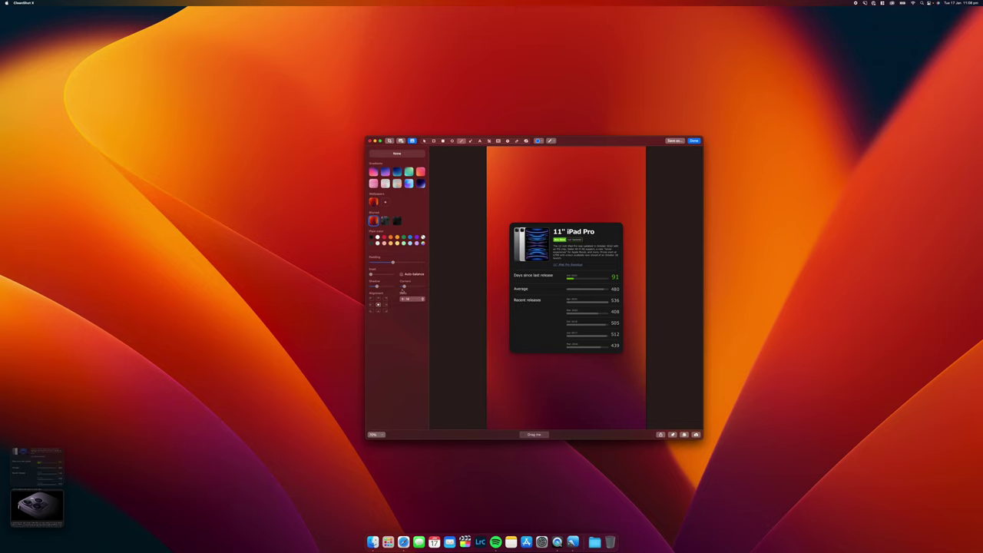
Slightly increase the screenshot's shadow and corner rounding, and align it to the top center of the background.
{"action": "left_click_drag", "start_coordinate": [405, 285], "coordinate": [379, 286]}
{"action": "left_click", "coordinate": [378, 299]}
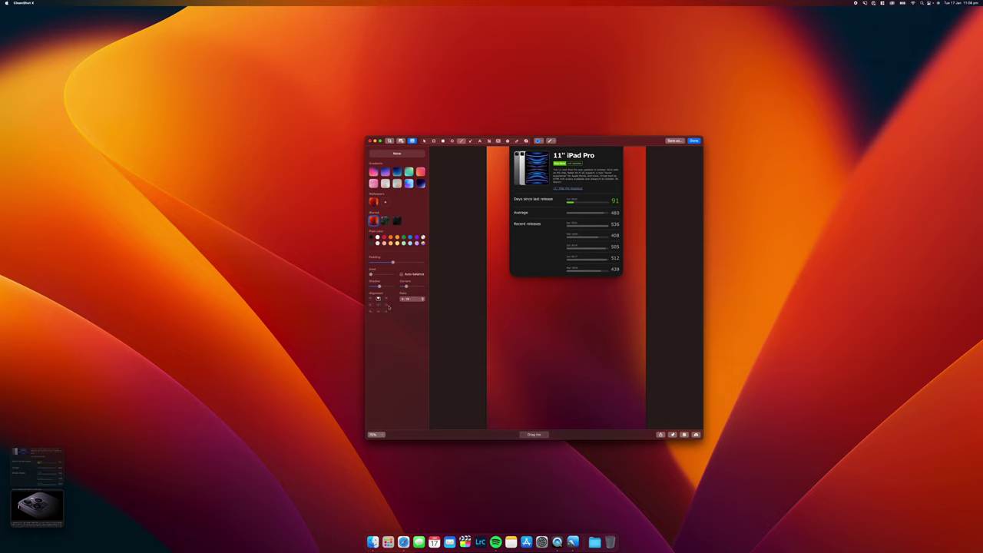
Try aligning the screenshot to the bottom center and middle right, and settle on the exact center of the background.
{"action": "left_click", "coordinate": [378, 310]}
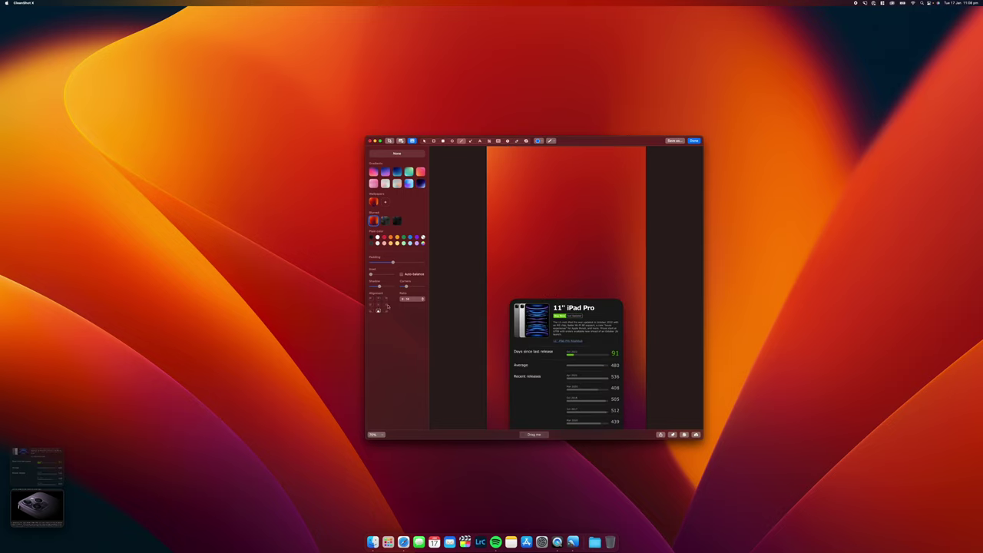
{"action": "left_click", "coordinate": [385, 305]}
{"action": "left_click", "coordinate": [378, 304]}
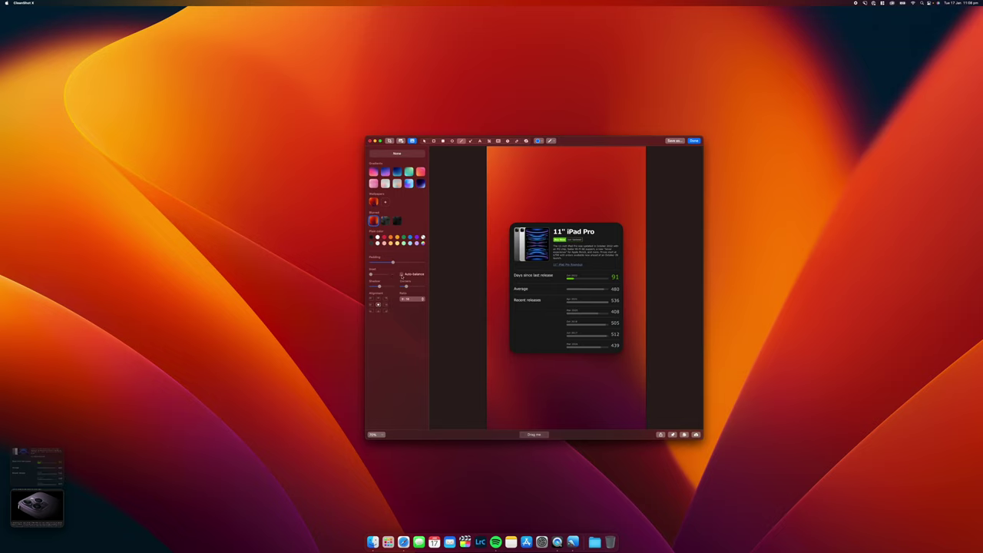
Turn on auto balance and increase the screenshot's inset.
{"action": "left_click", "coordinate": [400, 274]}
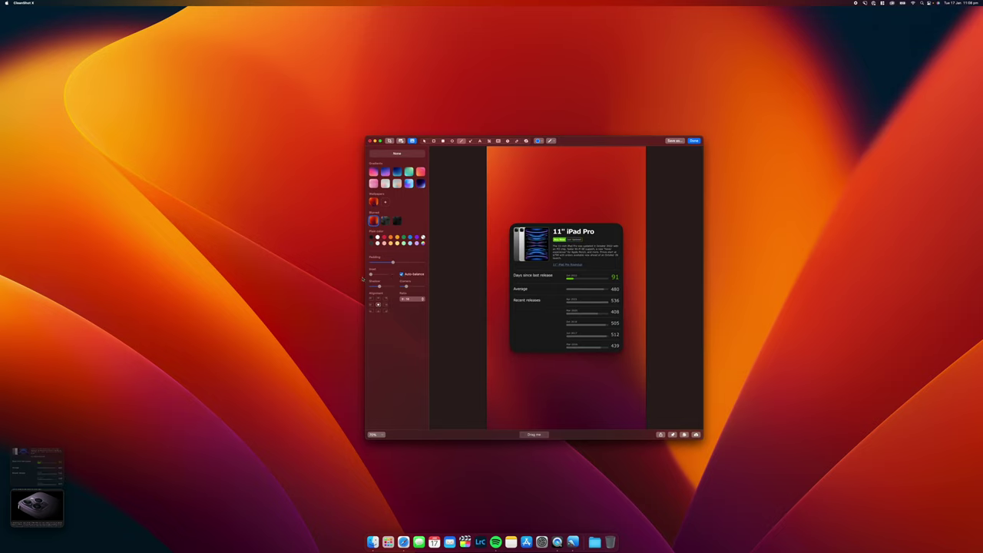
{"action": "left_click_drag", "start_coordinate": [371, 275], "coordinate": [385, 279]}
Set the background ratio to 1:1 and reduce the padding around the screenshot.
{"action": "left_click", "coordinate": [412, 298]}
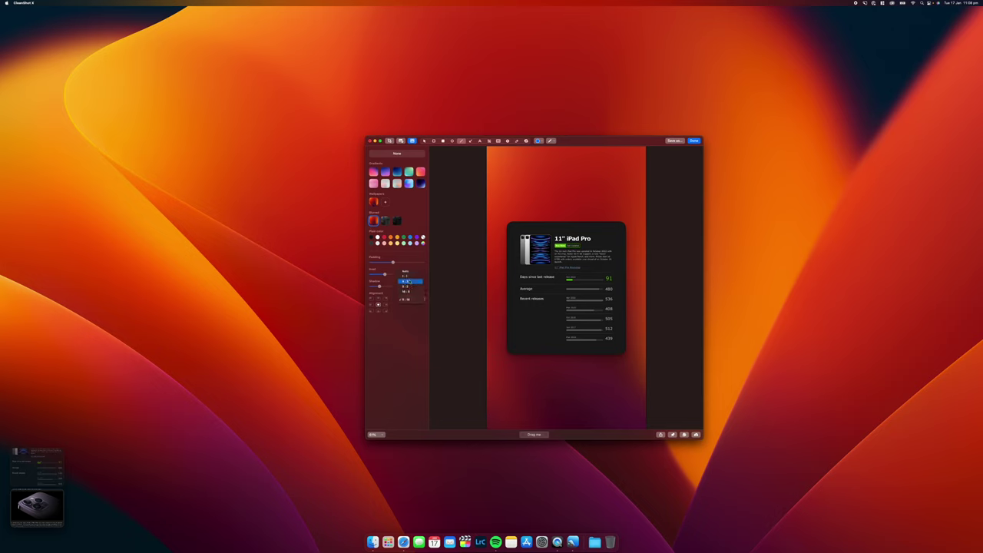
{"action": "left_click", "coordinate": [407, 276]}
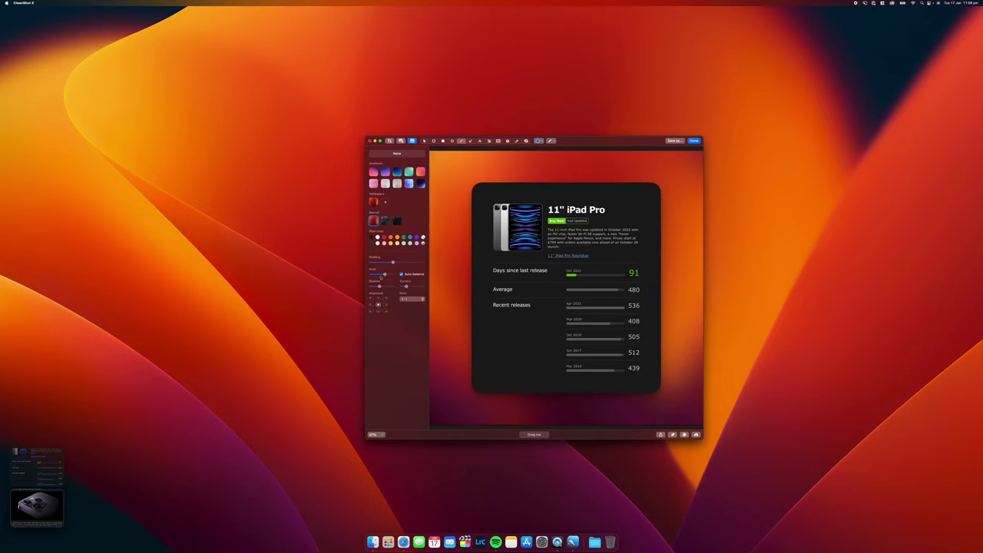
{"action": "left_click_drag", "start_coordinate": [392, 263], "coordinate": [380, 264]}
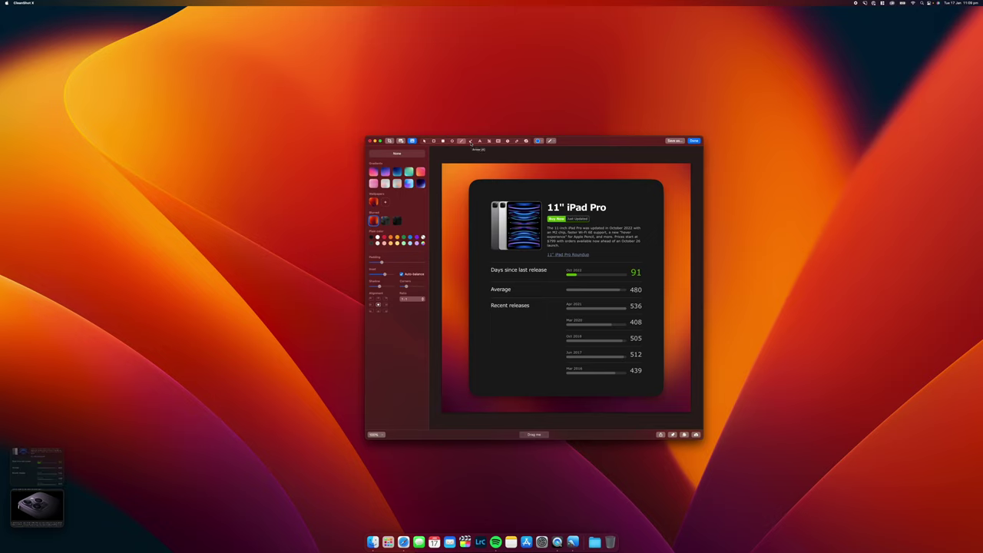
Draw two blue arrows, one towards the iPad image and one from Recent releases to the Mar 2018 bar, and look over the annotation colors.
{"action": "left_click", "coordinate": [471, 141]}
{"action": "left_click_drag", "start_coordinate": [589, 309], "coordinate": [536, 254]}
{"action": "left_click_drag", "start_coordinate": [505, 311], "coordinate": [559, 368]}
{"action": "left_click", "coordinate": [538, 141]}
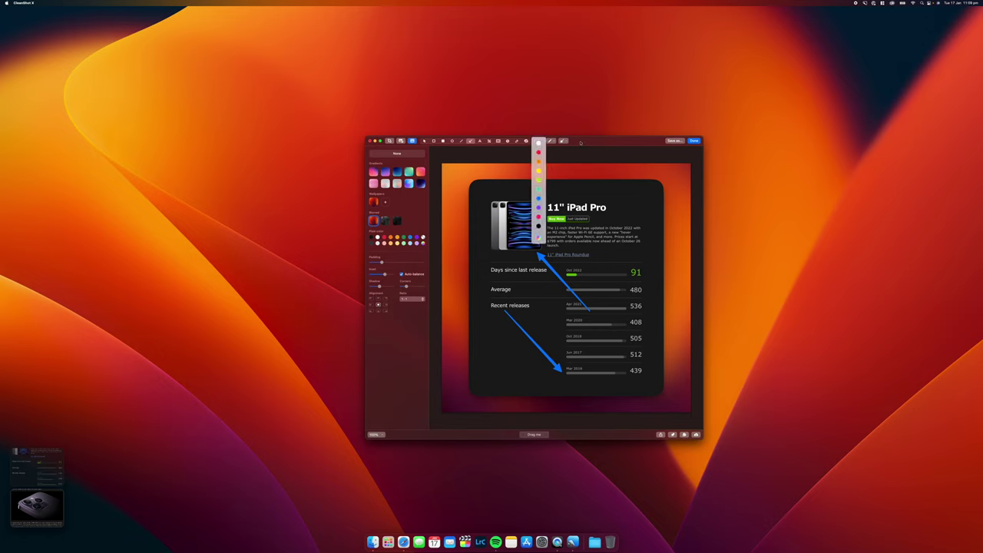
{"action": "left_click", "coordinate": [538, 141]}
Draw a straight line up across the release bars and a rectangle outline around the iPad image.
{"action": "left_click", "coordinate": [461, 142]}
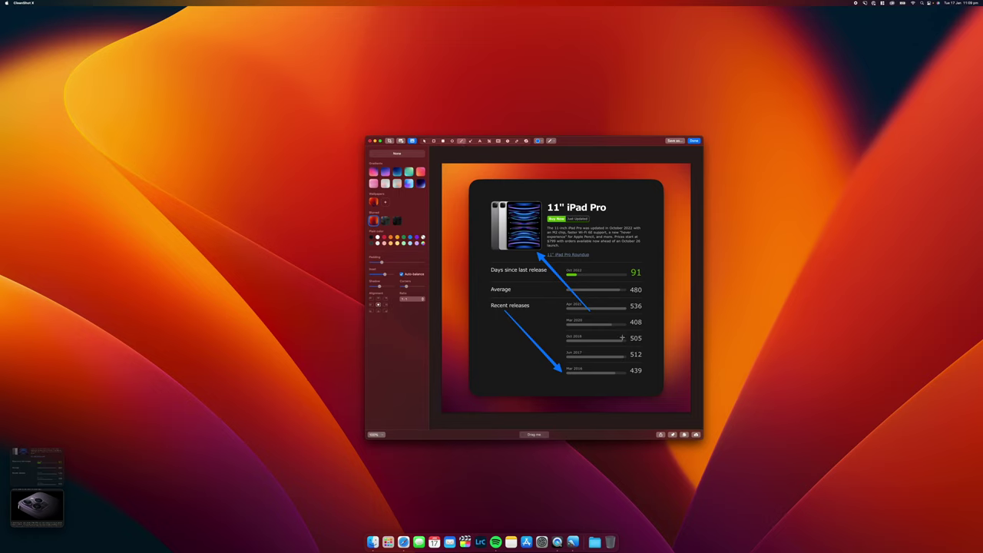
{"action": "left_click_drag", "start_coordinate": [622, 338], "coordinate": [611, 241]}
{"action": "left_click", "coordinate": [434, 142]}
{"action": "mouse_move", "coordinate": [484, 196]}
{"action": "left_mouse_down"}
{"action": "mouse_move", "coordinate": [539, 232]}
{"action": "mouse_move", "coordinate": [545, 254]}
{"action": "left_mouse_up"}
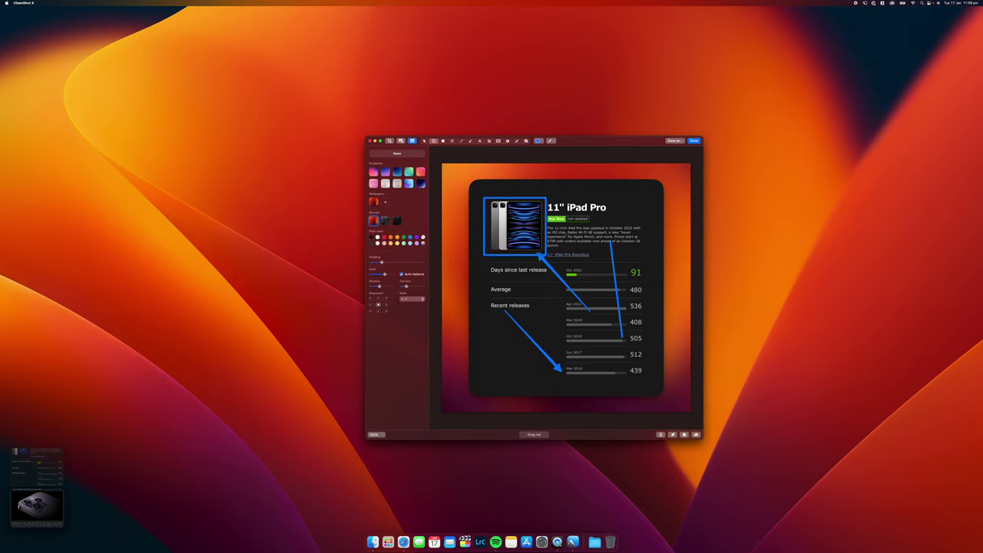
Undo the rectangle, the line and both arrows.
{"action": "key", "text": "super+z"}
{"action": "key", "text": "super+z"}
{"action": "key", "text": "super+z"}
{"action": "key", "text": "super+z"}
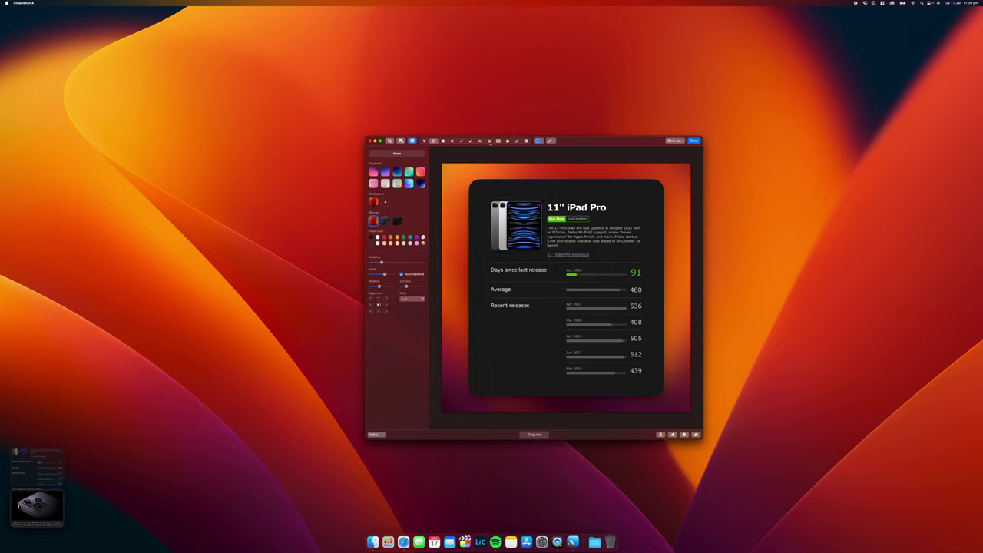
Pixelate the description paragraph below the 11" iPad Pro heading.
{"action": "left_click", "coordinate": [489, 142]}
{"action": "left_click_drag", "start_coordinate": [544, 226], "coordinate": [643, 250]}
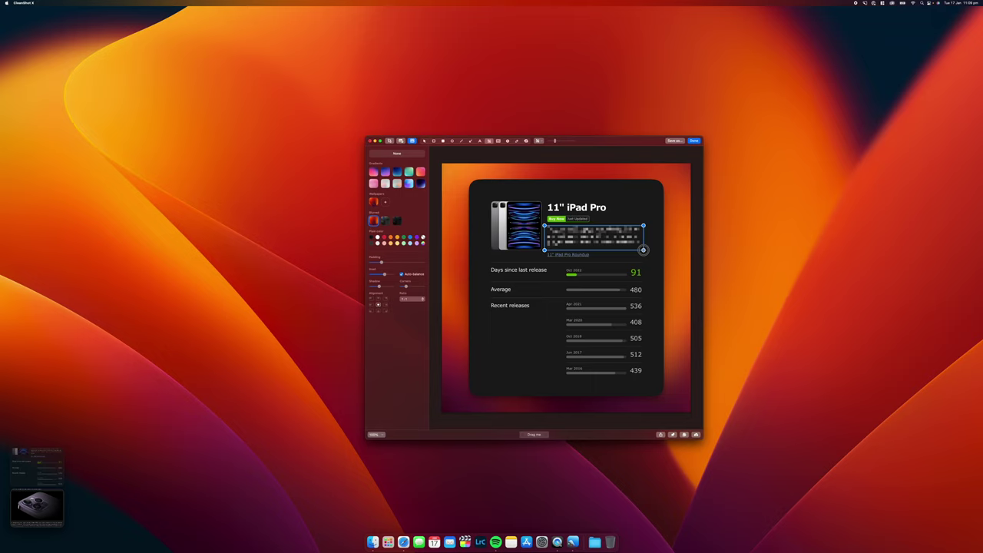
{"action": "left_click", "coordinate": [653, 243]}
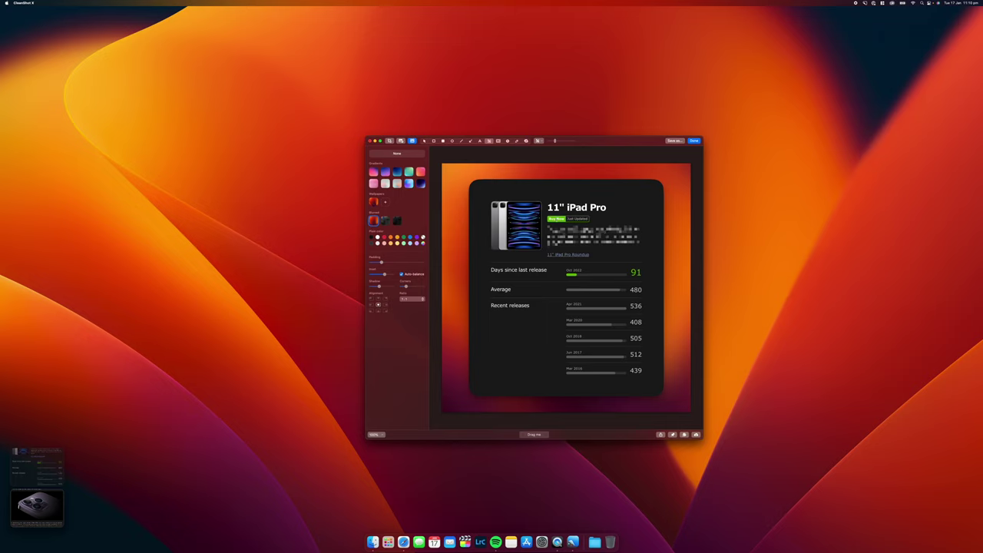
Try spotlighting the iPad image to darken the rest of the screenshot.
{"action": "left_click", "coordinate": [498, 141]}
{"action": "left_click_drag", "start_coordinate": [485, 198], "coordinate": [539, 254]}
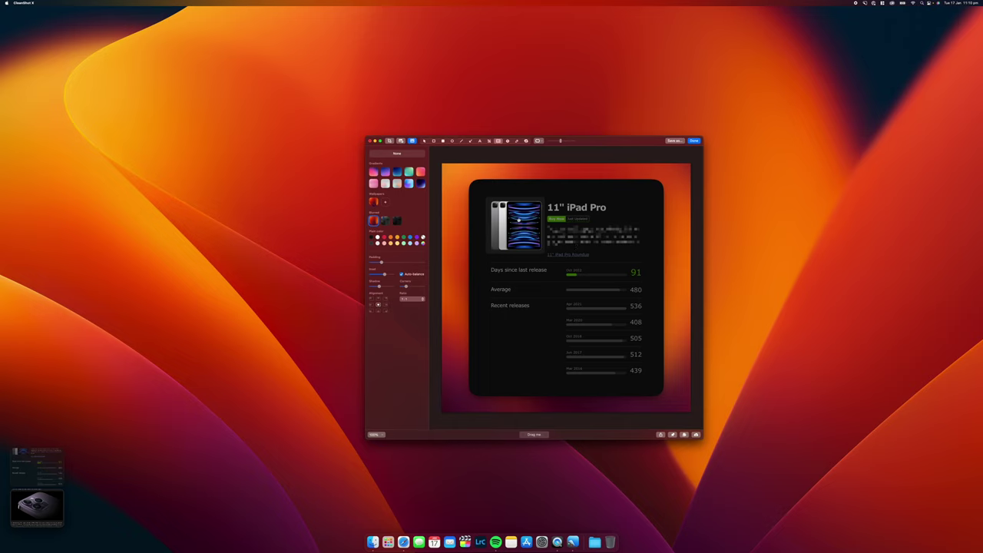
{"action": "left_click", "coordinate": [517, 141]}
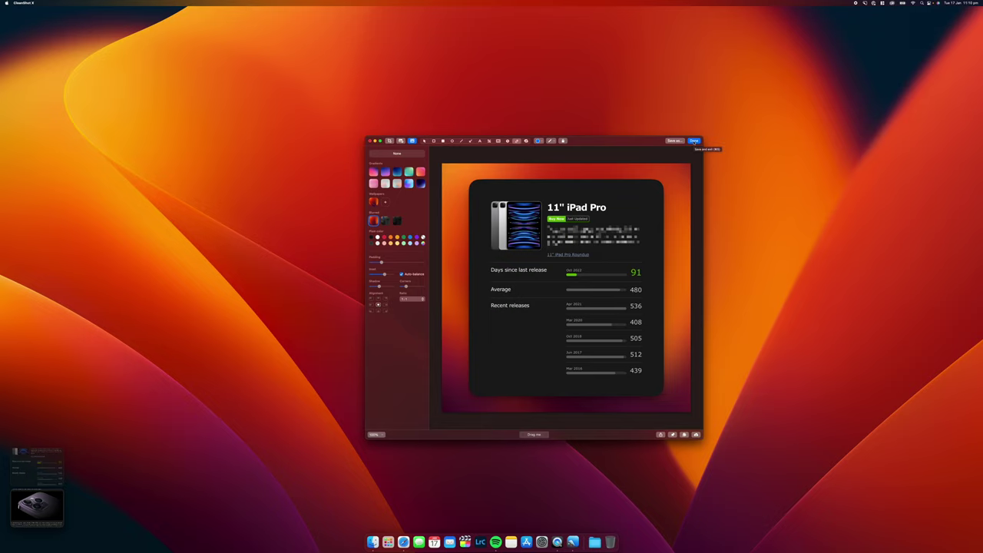
Save the edited screenshot and exit the annotation editor.
{"action": "left_click", "coordinate": [694, 142]}
{"action": "mouse_move", "coordinate": [29, 481]}
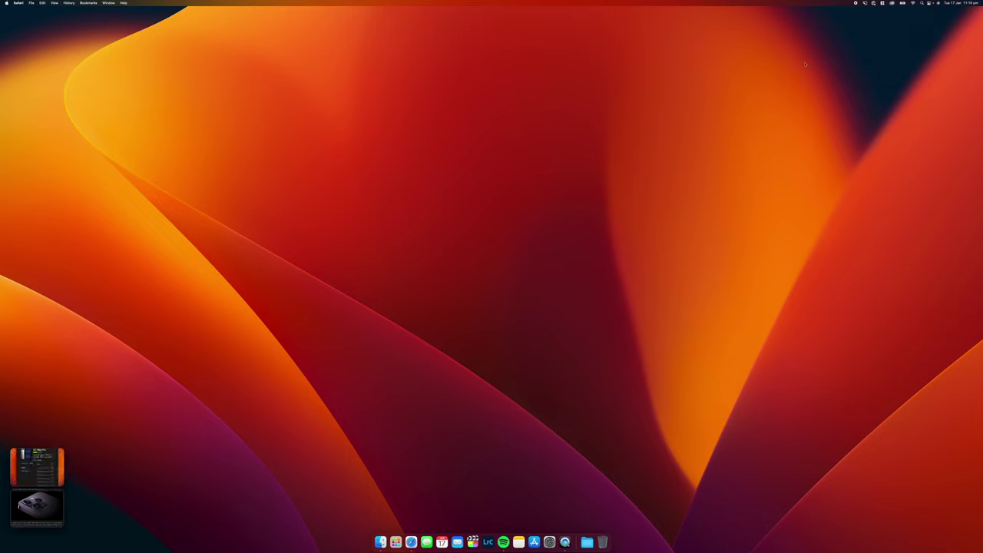
View the capture history and close it again.
{"action": "left_click", "coordinate": [865, 4]}
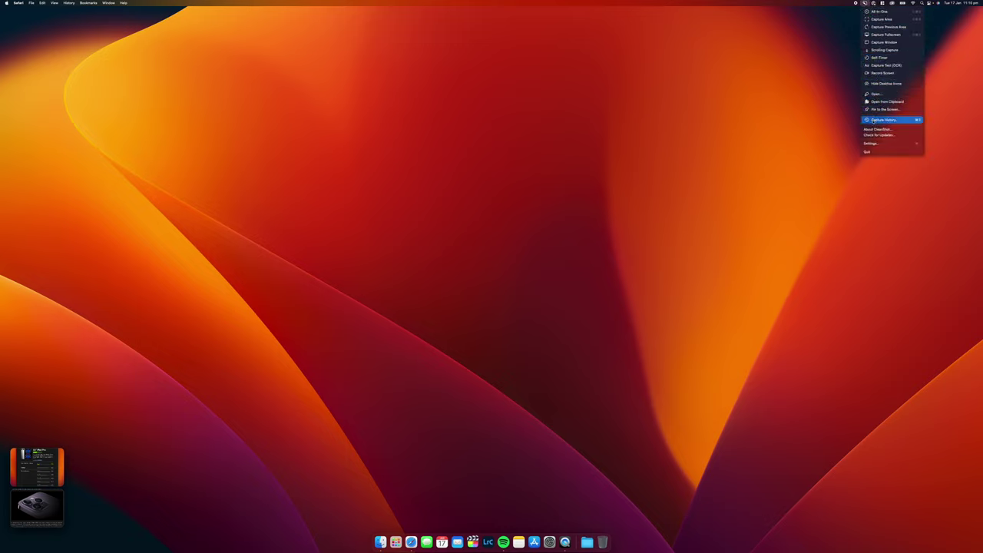
{"action": "left_click", "coordinate": [880, 120]}
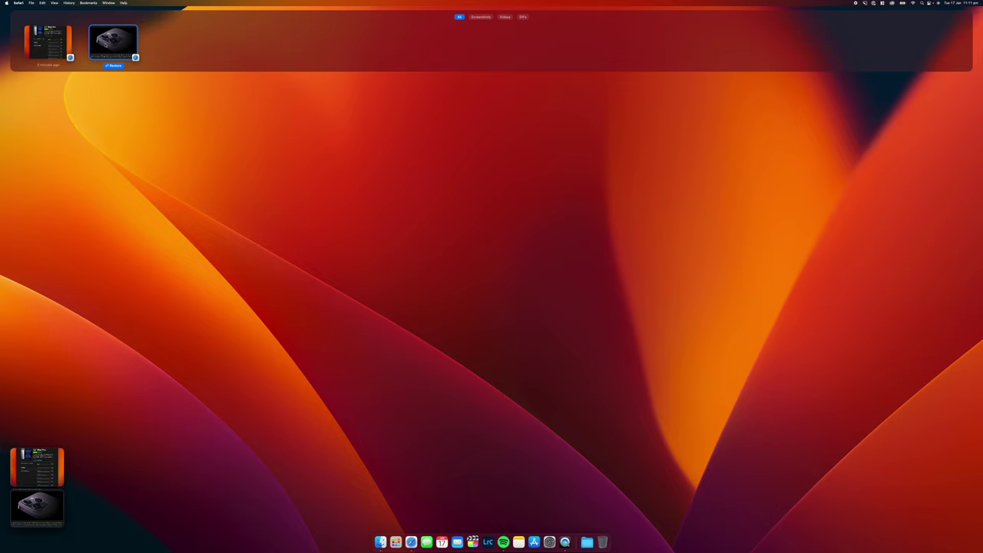
{"action": "left_click", "coordinate": [171, 210]}
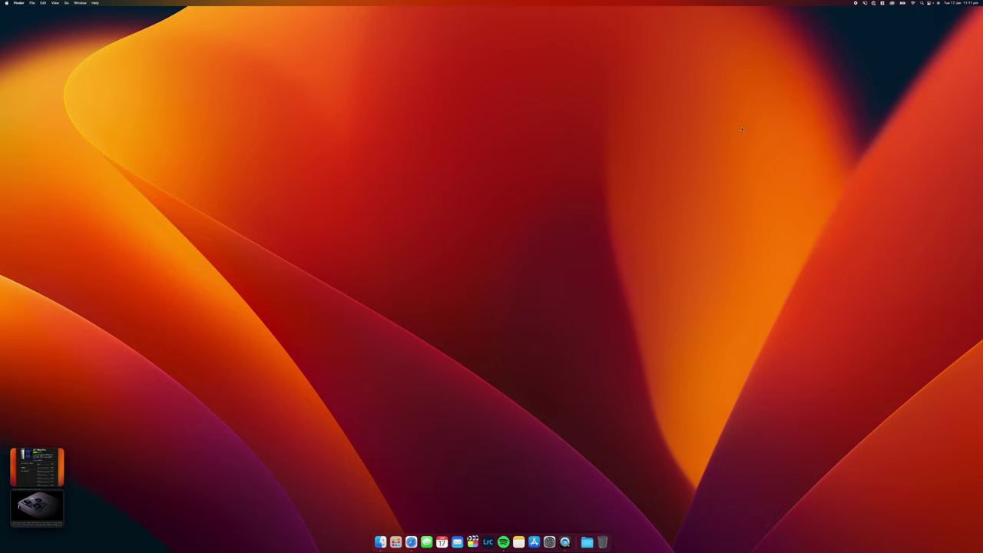
Bring up CleanShot X's general settings and clear the edited iPad capture from the quick access overlay.
{"action": "left_click", "coordinate": [865, 4]}
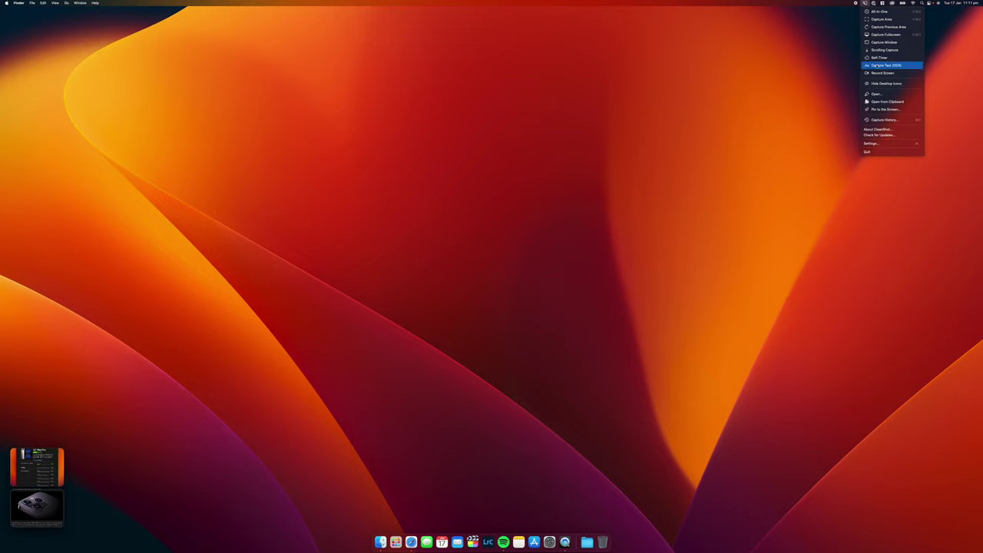
{"action": "left_click", "coordinate": [864, 129]}
{"action": "left_click", "coordinate": [415, 122]}
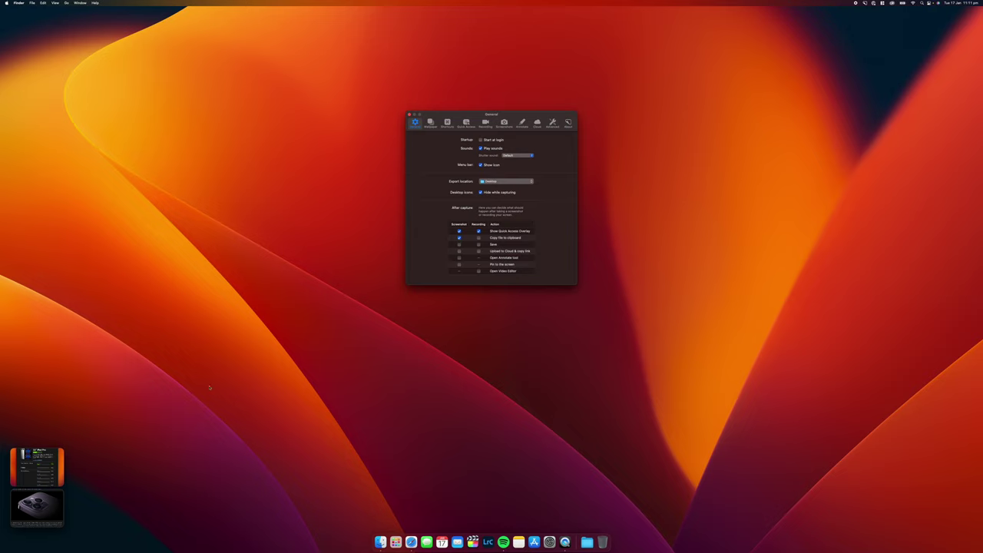
{"action": "left_click", "coordinate": [36, 463]}
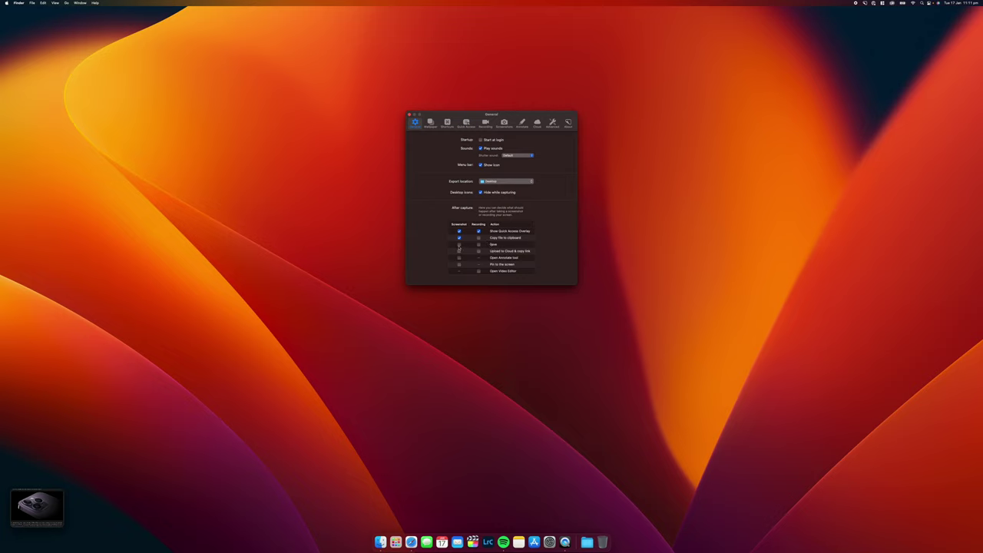
Review the export location, wallpaper options and the list of keyboard shortcuts in the settings.
{"action": "left_click", "coordinate": [511, 181]}
{"action": "left_click", "coordinate": [428, 126]}
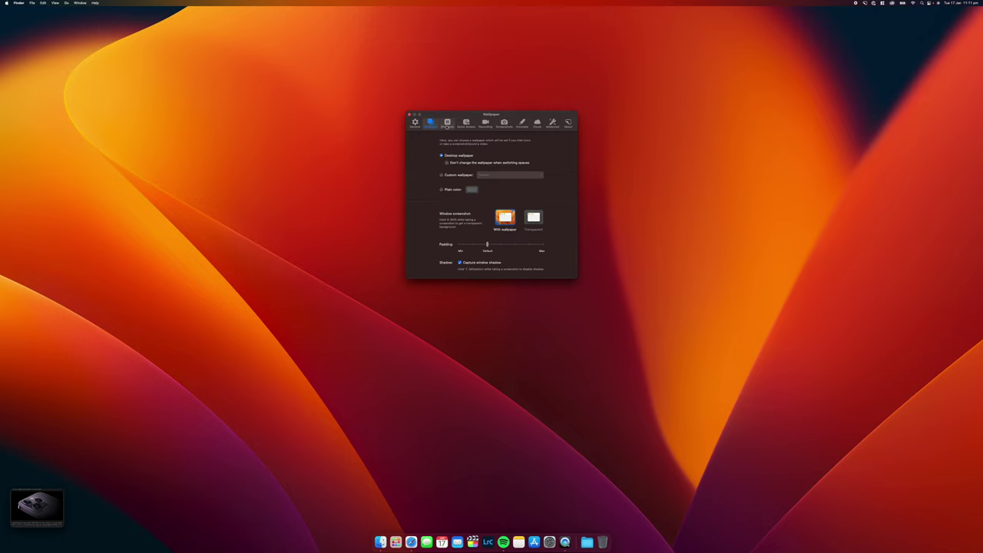
{"action": "left_click", "coordinate": [447, 124]}
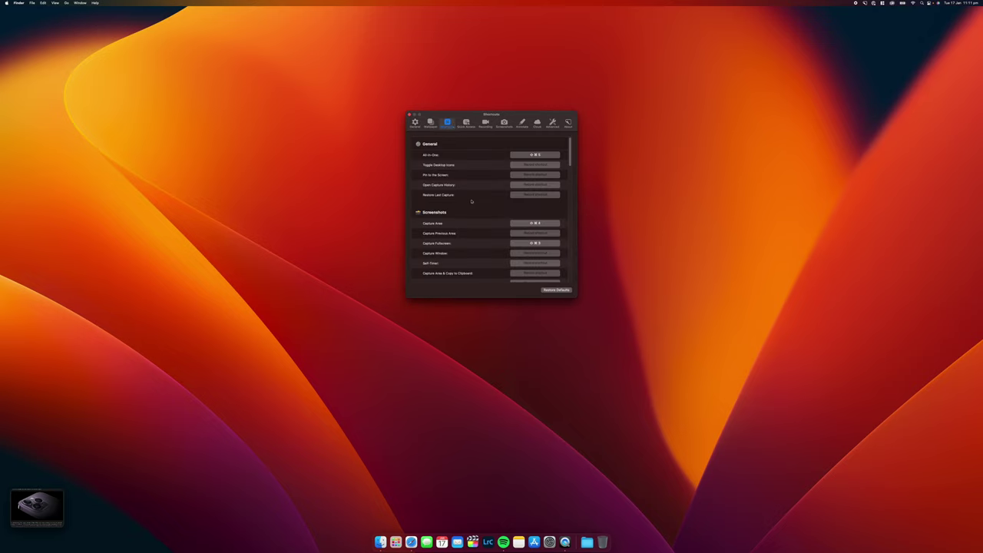
{"action": "scroll", "coordinate": [471, 201], "scroll_direction": "down", "scroll_amount": 15}
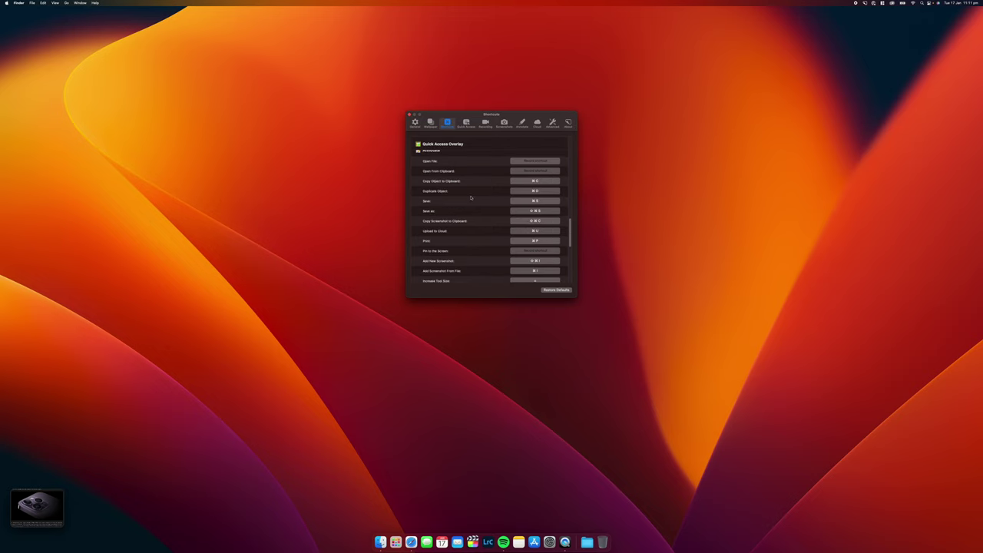
{"action": "scroll", "coordinate": [471, 198], "scroll_direction": "up", "scroll_amount": 15}
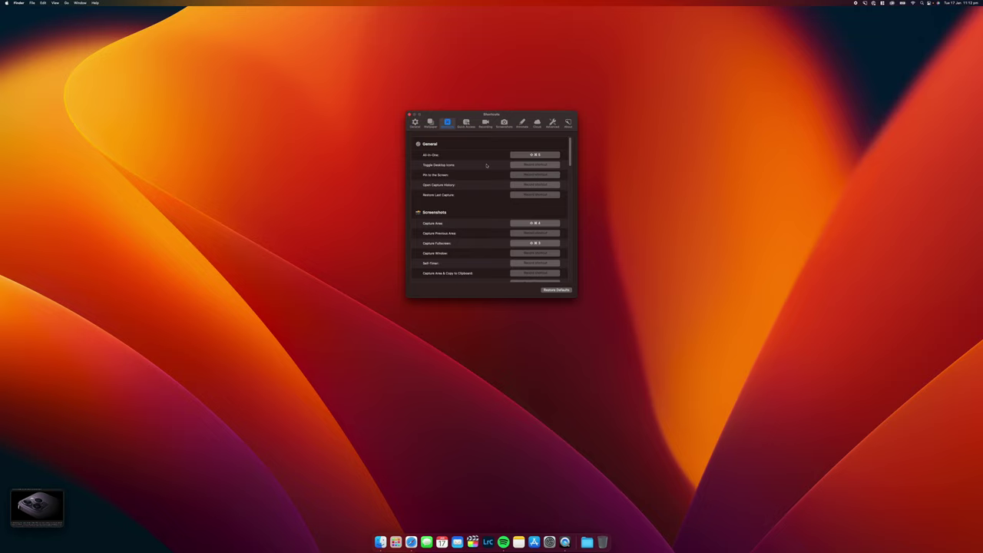
Review the quick access and recording settings, including the GIF frame rate and general recording options.
{"action": "left_click", "coordinate": [466, 123]}
{"action": "left_click", "coordinate": [485, 123]}
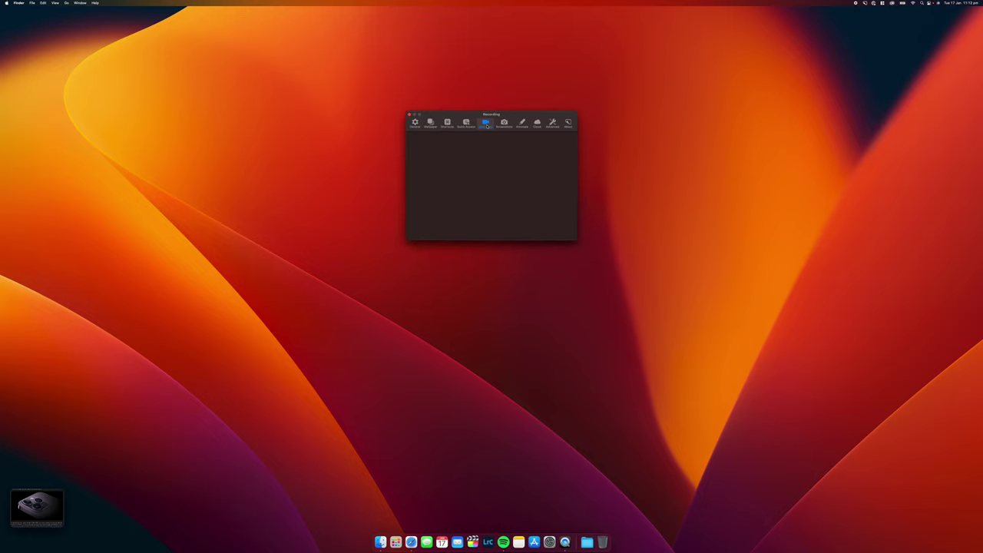
{"action": "left_click", "coordinate": [508, 139]}
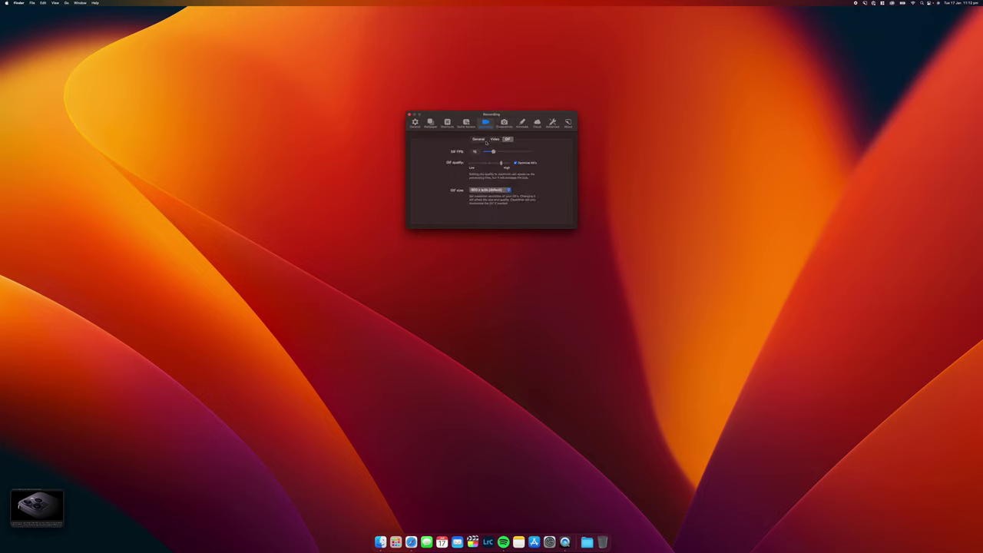
{"action": "left_click_drag", "start_coordinate": [493, 151], "coordinate": [507, 152]}
{"action": "left_click", "coordinate": [479, 139]}
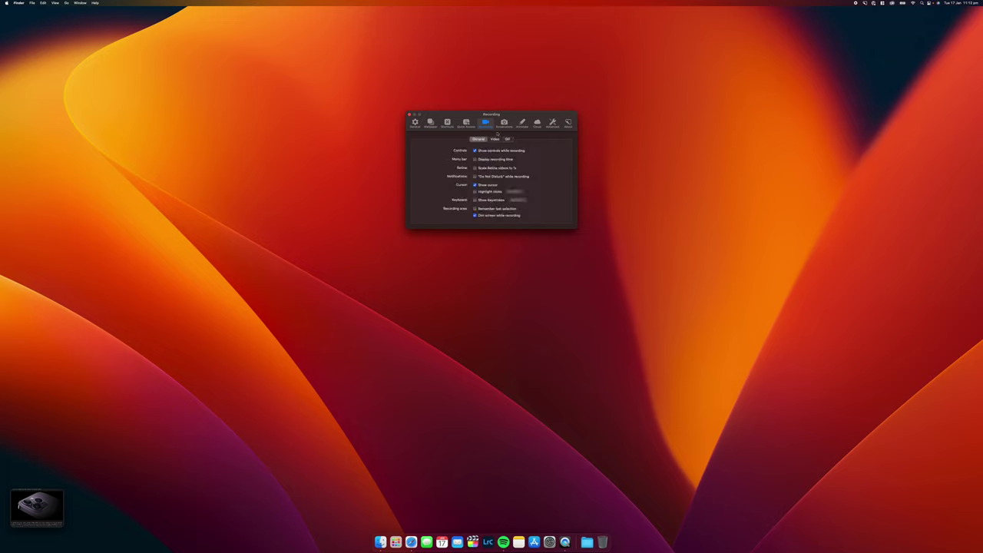
Look through the screenshot, annotation, advanced and about settings, and return to the general ones.
{"action": "left_click", "coordinate": [504, 123]}
{"action": "left_click", "coordinate": [516, 126]}
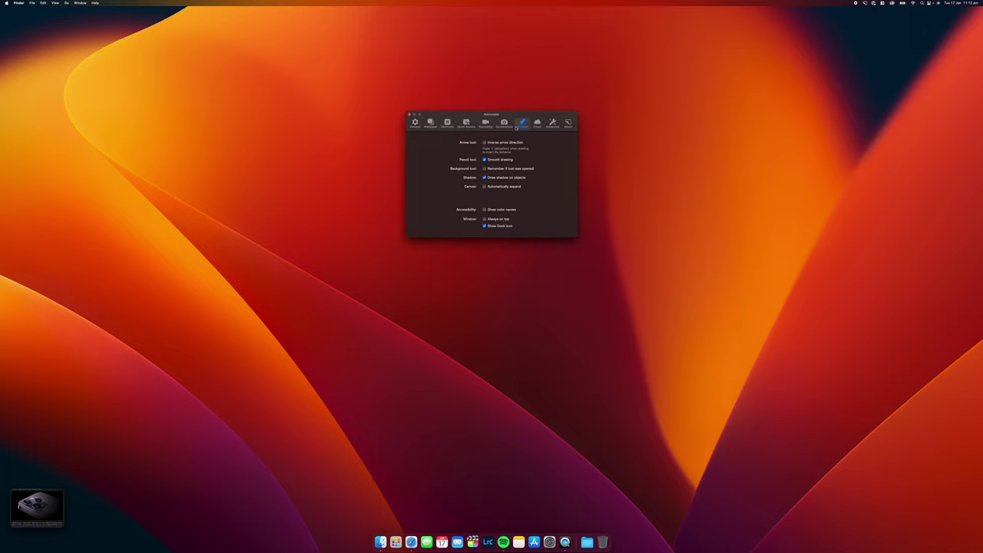
{"action": "left_click", "coordinate": [552, 123]}
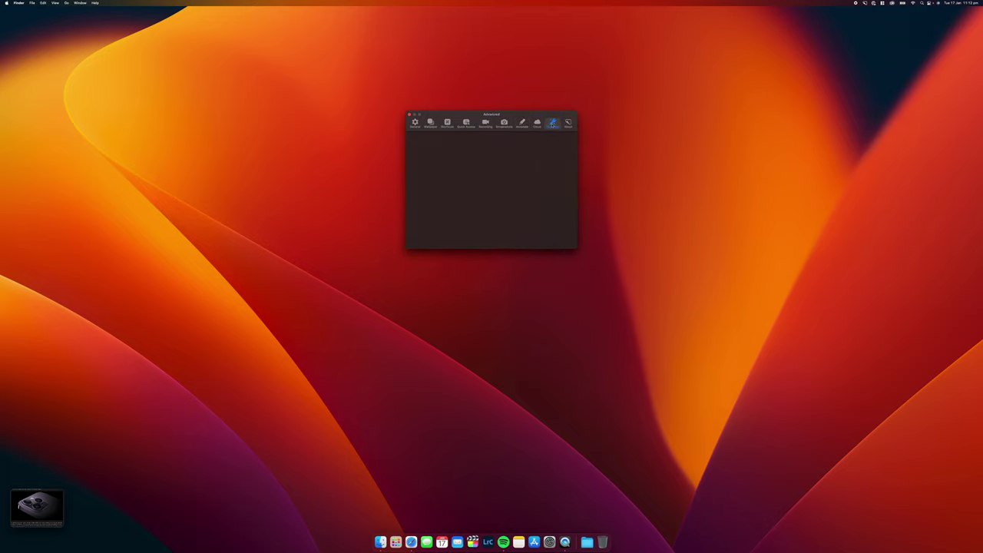
{"action": "left_click", "coordinate": [568, 123]}
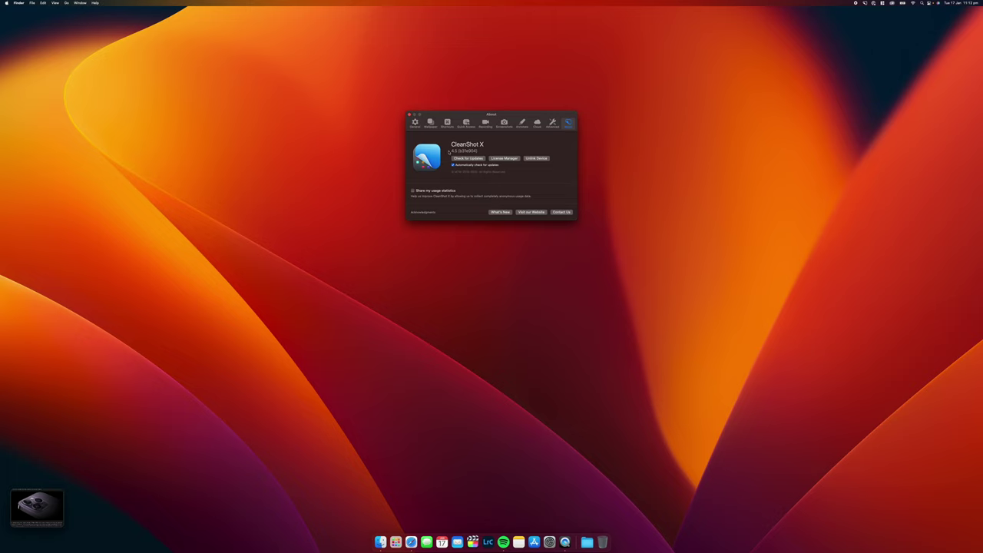
{"action": "left_click", "coordinate": [415, 123]}
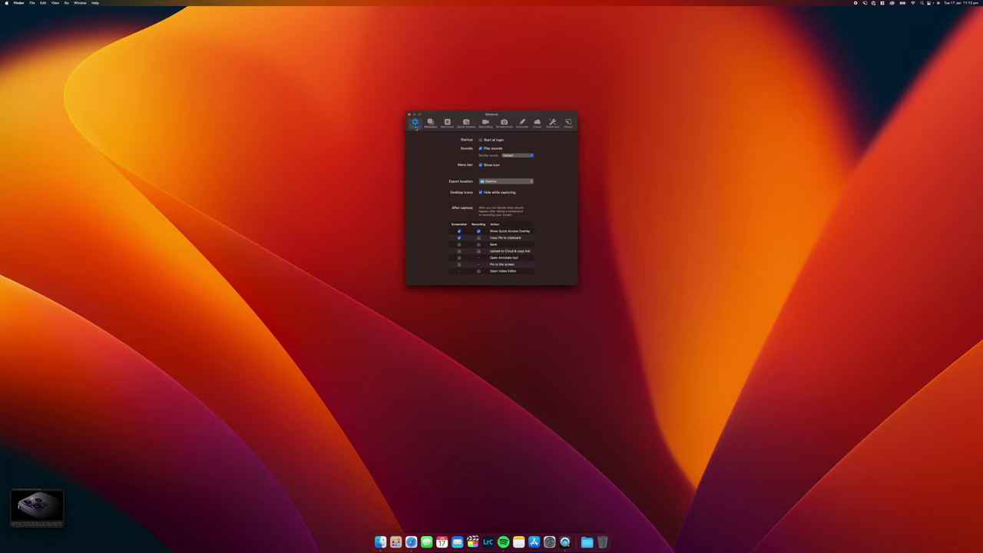